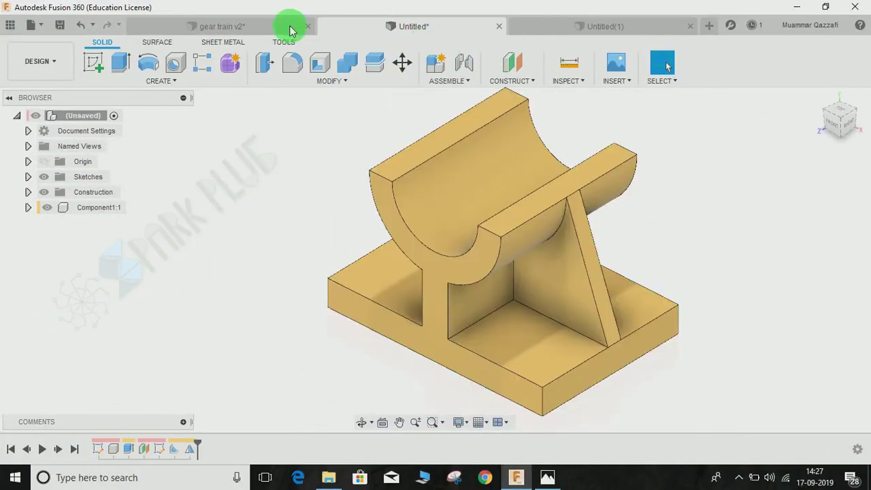
Step: Compare the finished bracket model with the Capture.JPG drawing, then go to the empty Untitled(1) design
middle_click_drag(286, 174, 228, 174)
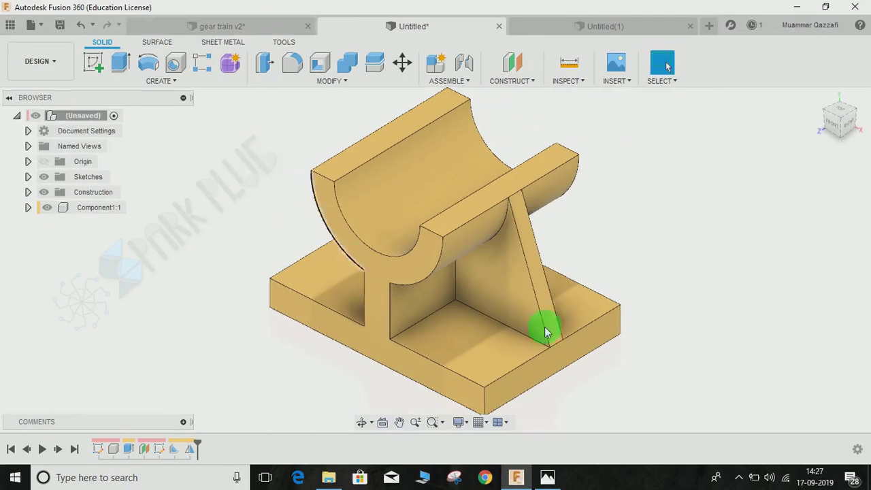
left_click(540, 473)
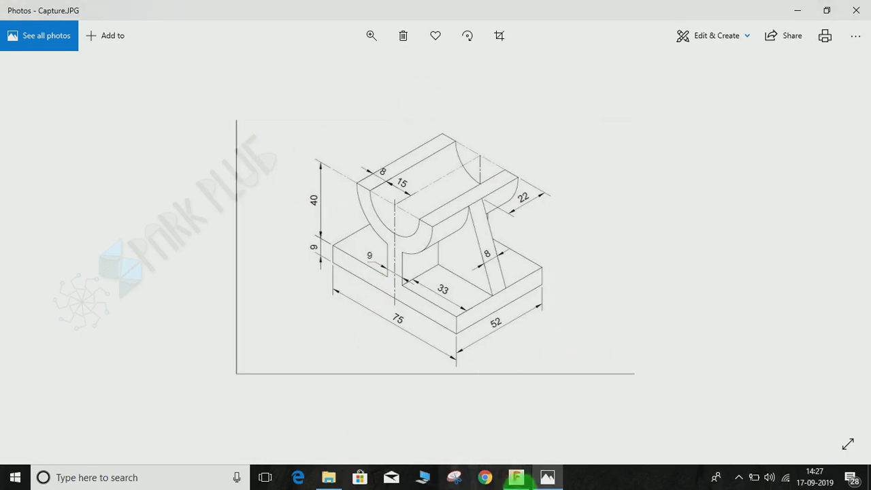
left_click(516, 478)
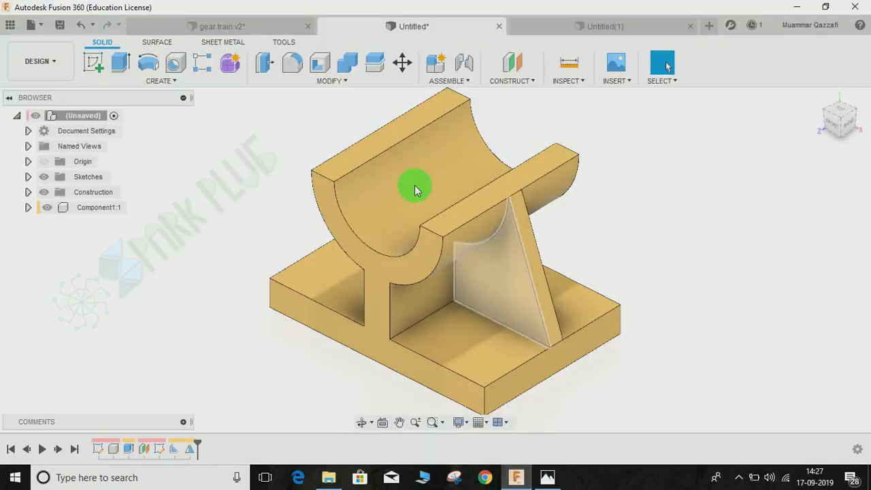
left_click(590, 26)
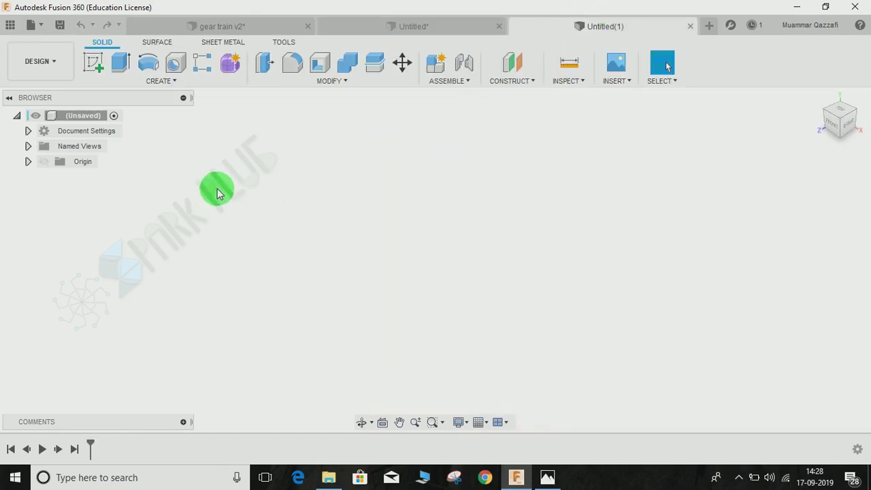
left_click(549, 478)
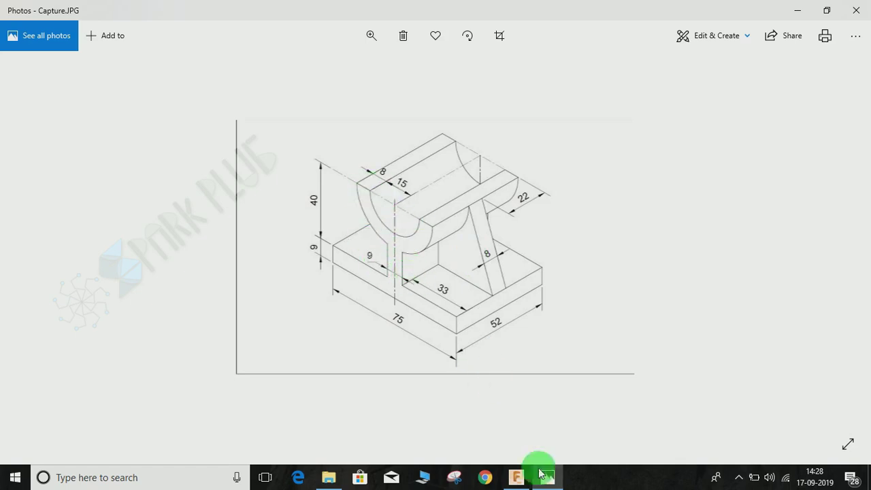
Step: Create a new sketch on the front origin plane of Untitled(1)
left_click(525, 483)
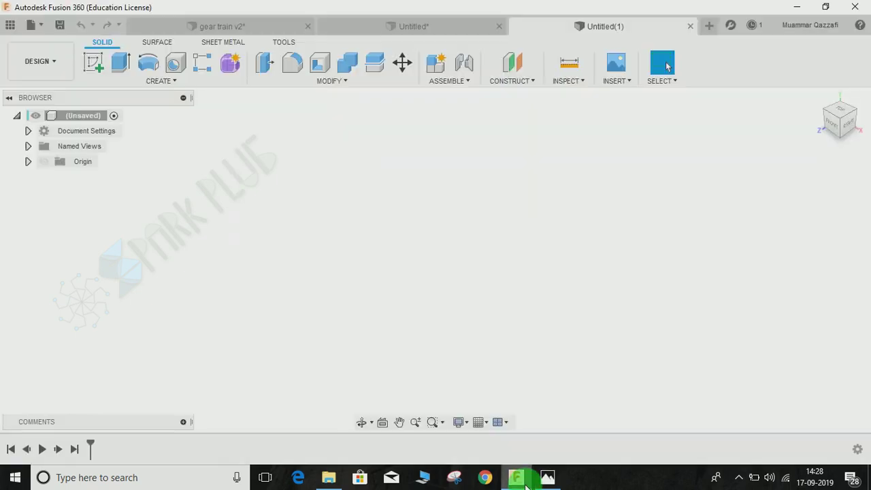
left_click(97, 68)
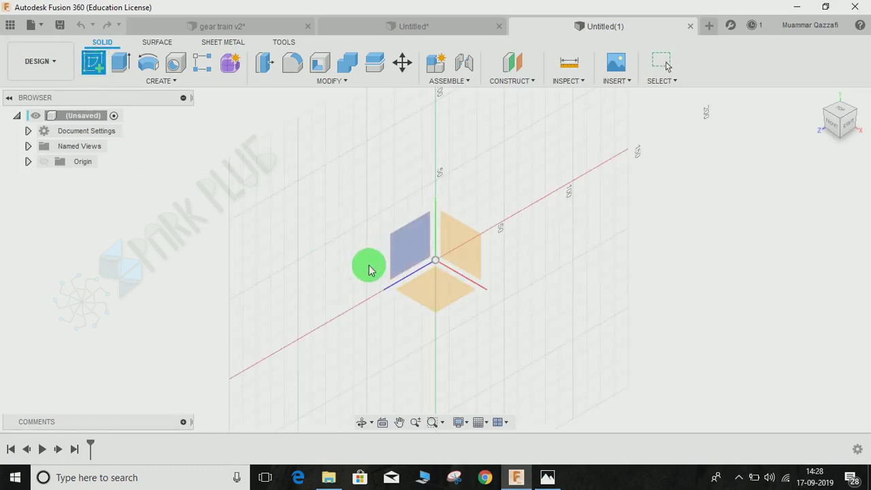
left_click(456, 245)
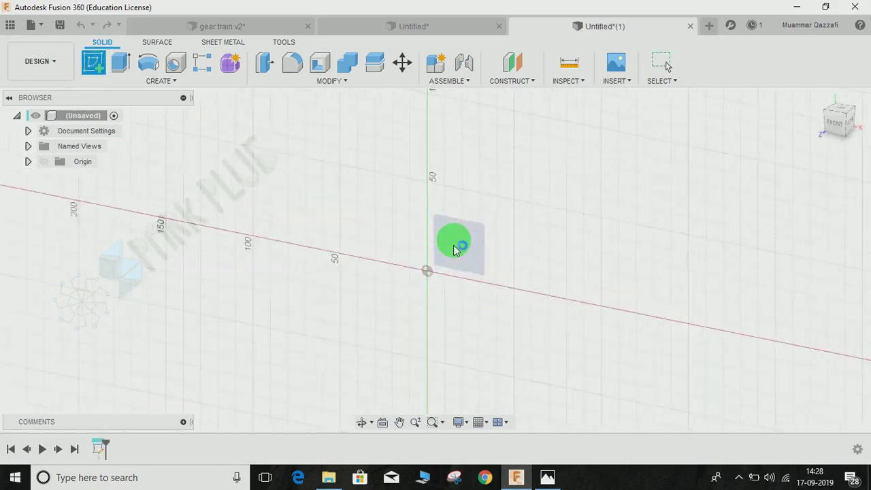
Step: Bring Capture.JPG forward from the Photos taskbar preview
mouse_move(557, 482)
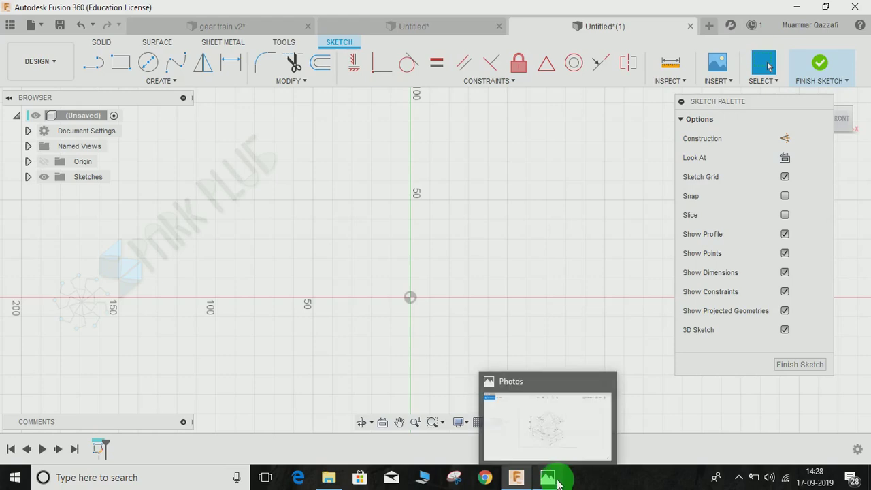
left_click(556, 437)
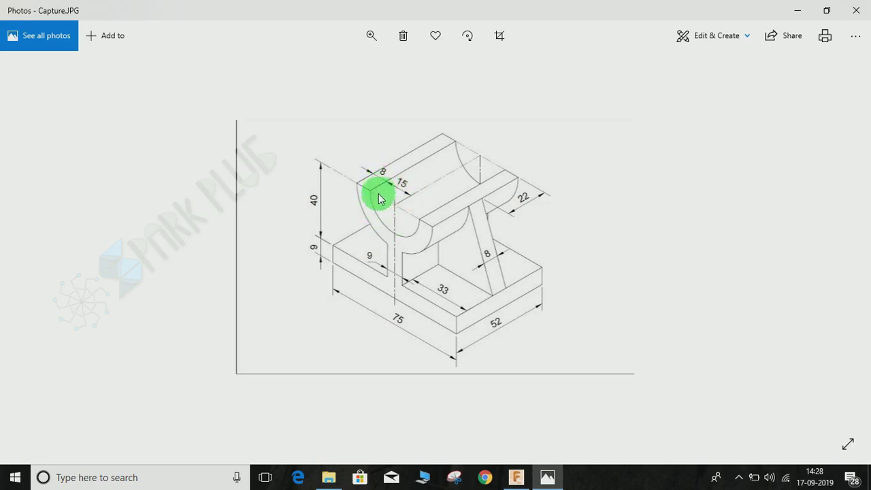
Step: Draw a 30 mm diameter circle centred on the sketch origin
left_click(515, 479)
middle_click_drag(428, 289, 462, 247)
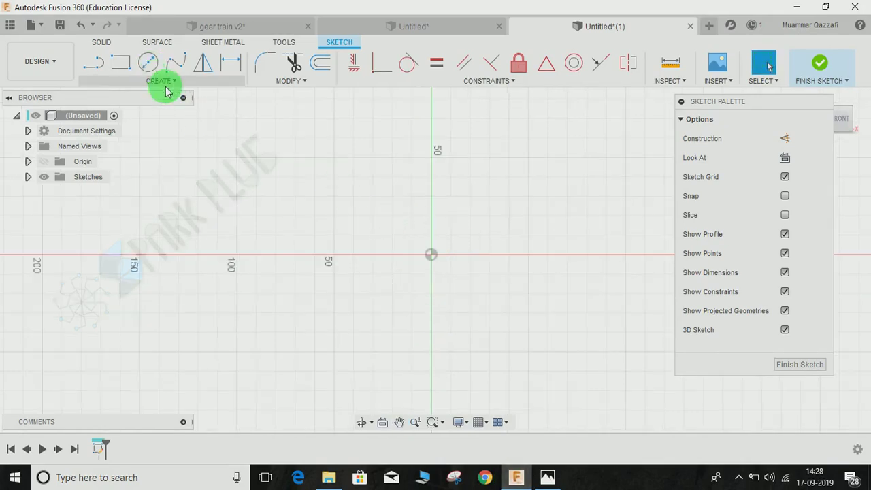
left_click(436, 258)
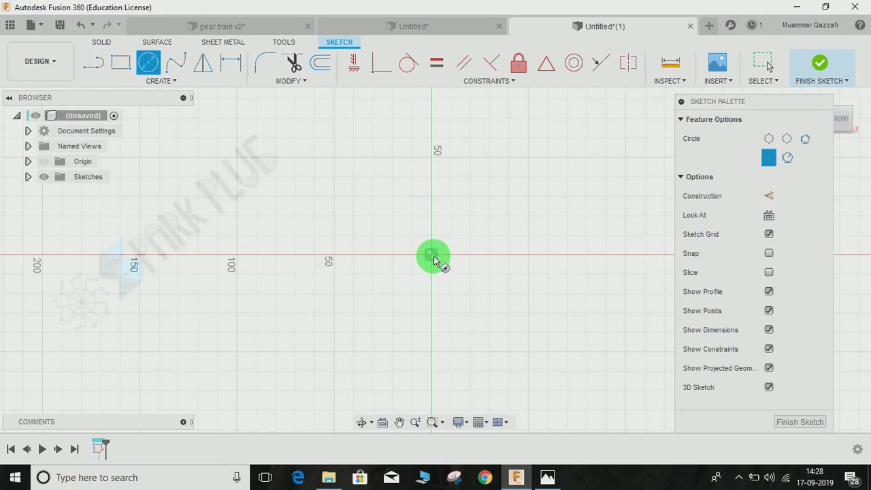
left_click_drag(435, 261, 487, 305)
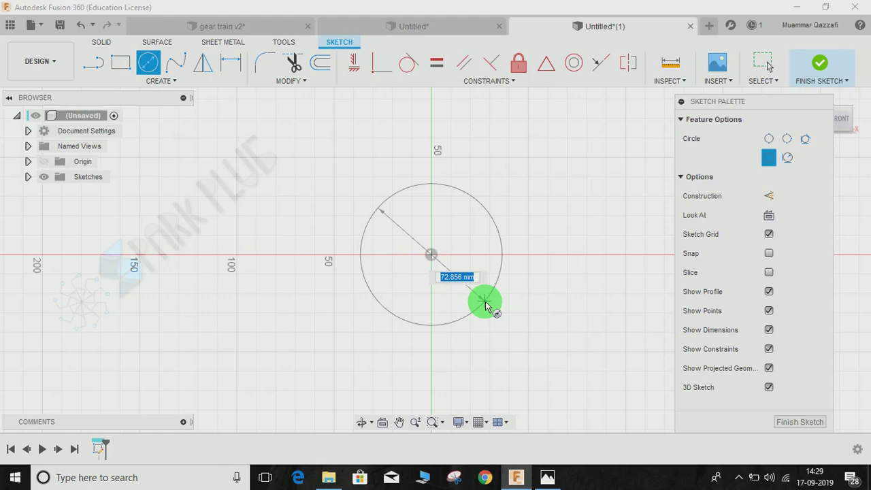
type("30")
key("Return")
key("Escape")
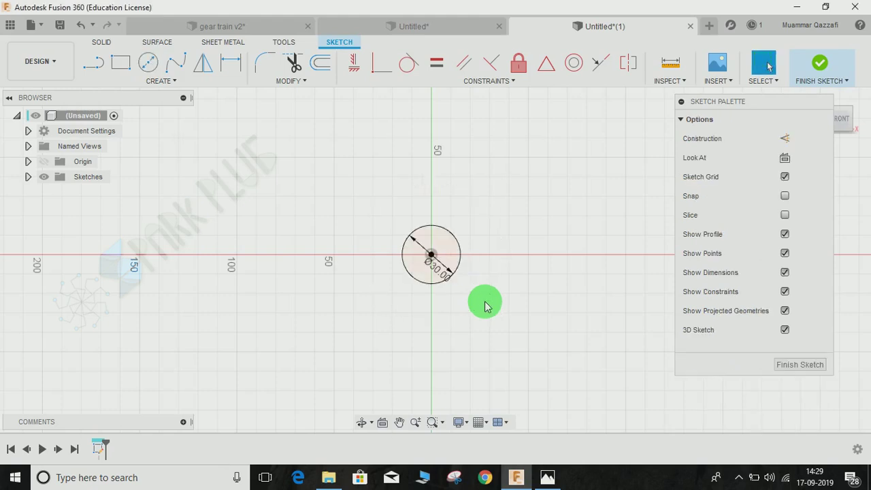
scroll(443, 262, "down", 1)
scroll(443, 264, "up", 3)
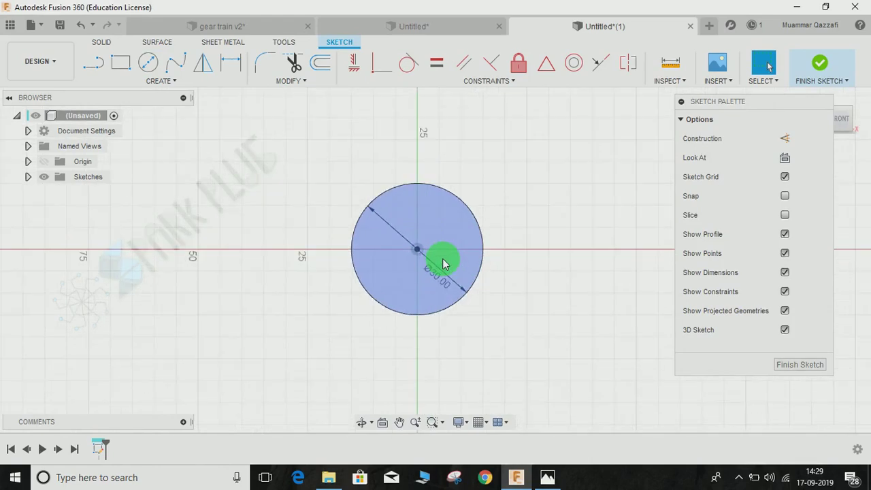
Step: Draw a larger concentric circle around the 30 mm circle
key("c")
left_click(417, 249)
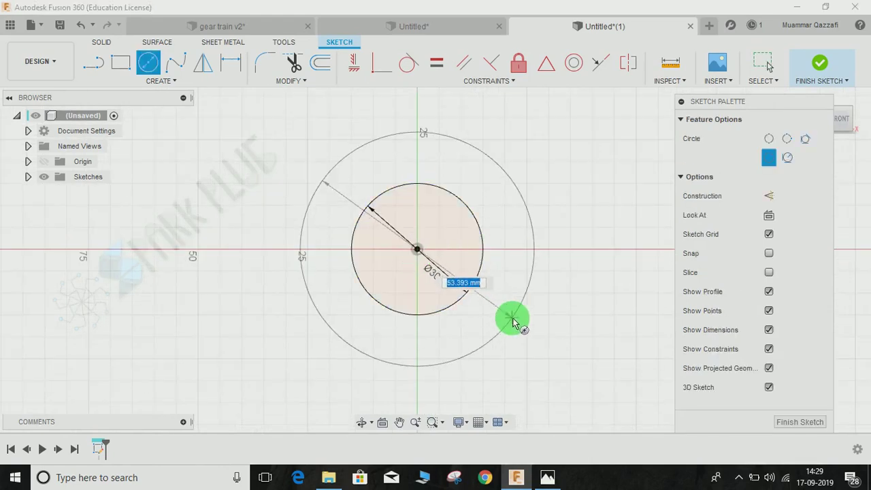
left_click(513, 320)
key("Escape")
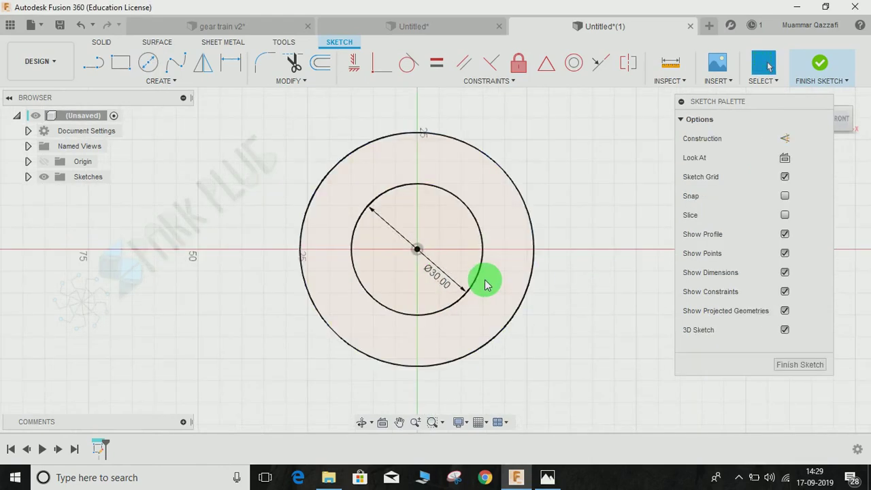
Step: Dimension the gap between the two circles to 8 mm, checking the reference drawing
key("d")
left_click(351, 252)
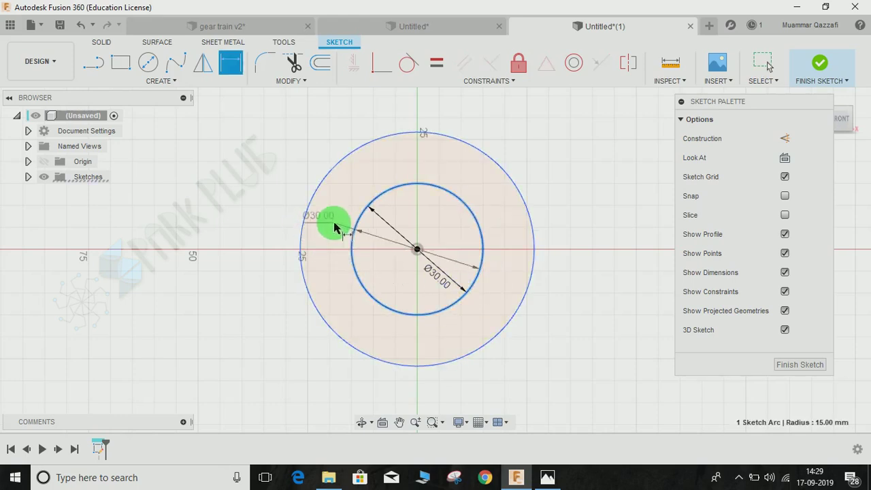
left_click(302, 233)
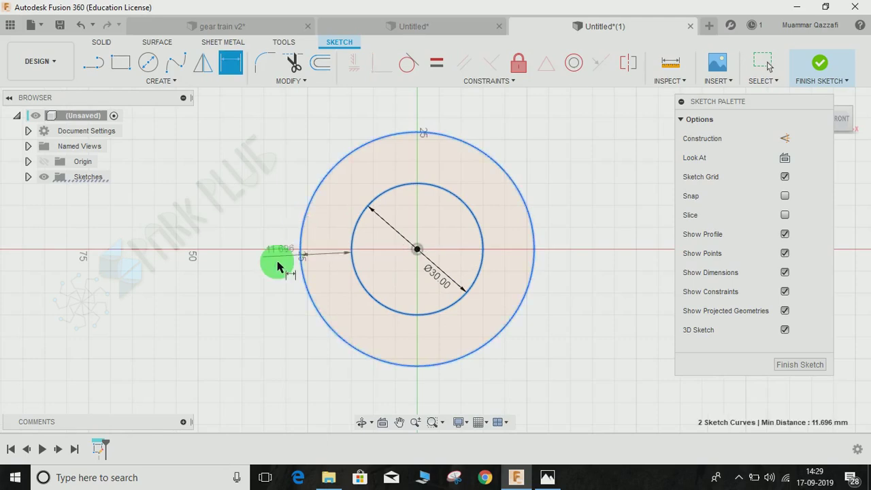
left_click(321, 232)
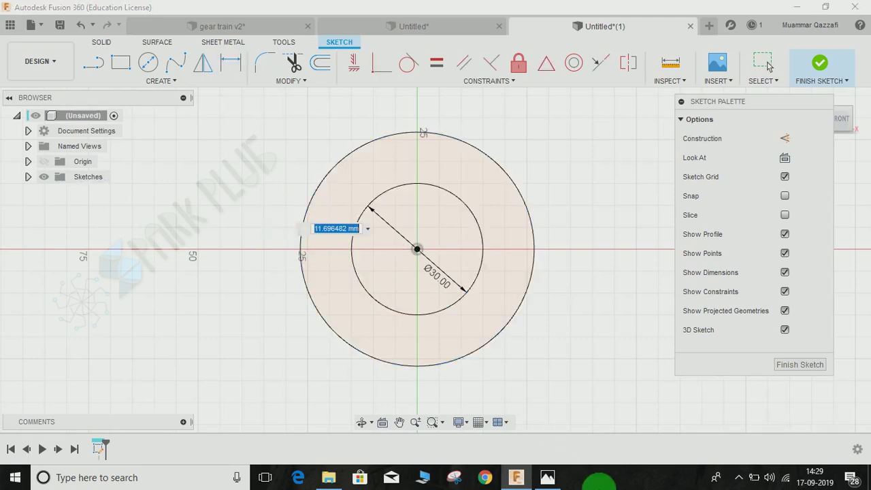
left_click(547, 477)
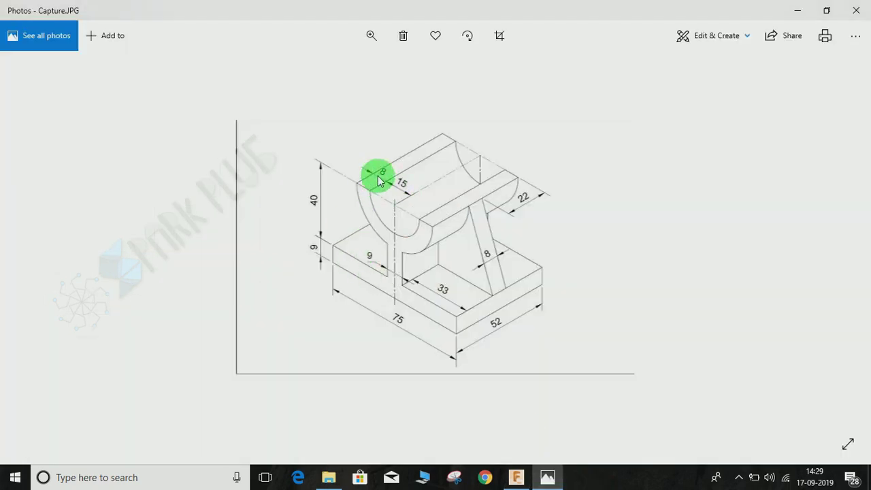
left_click(797, 11)
left_click(333, 230)
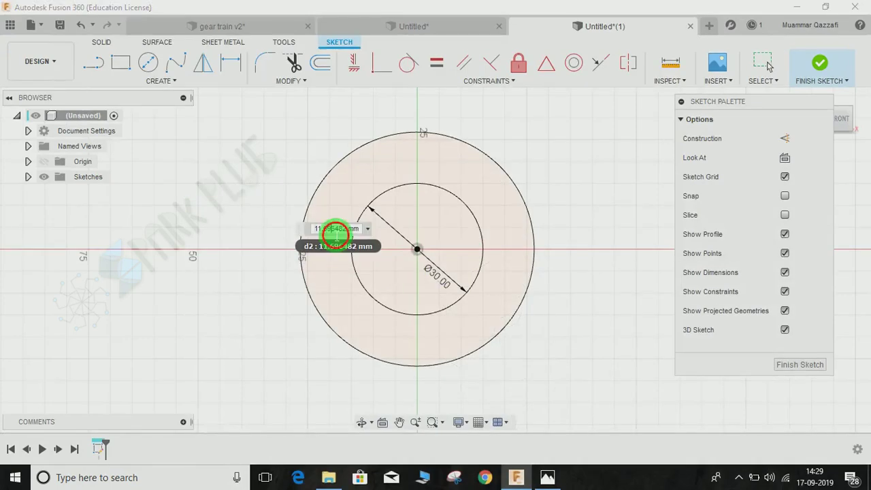
left_click_drag(365, 232, 275, 228)
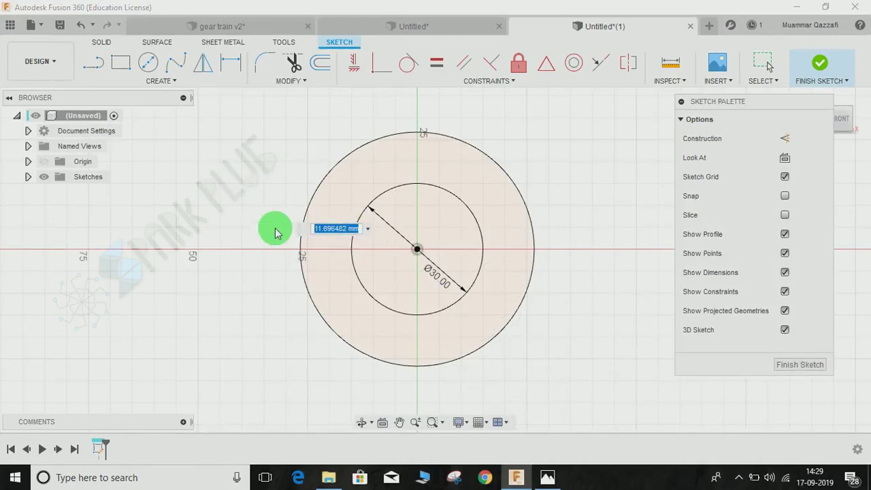
type("8")
key("Return")
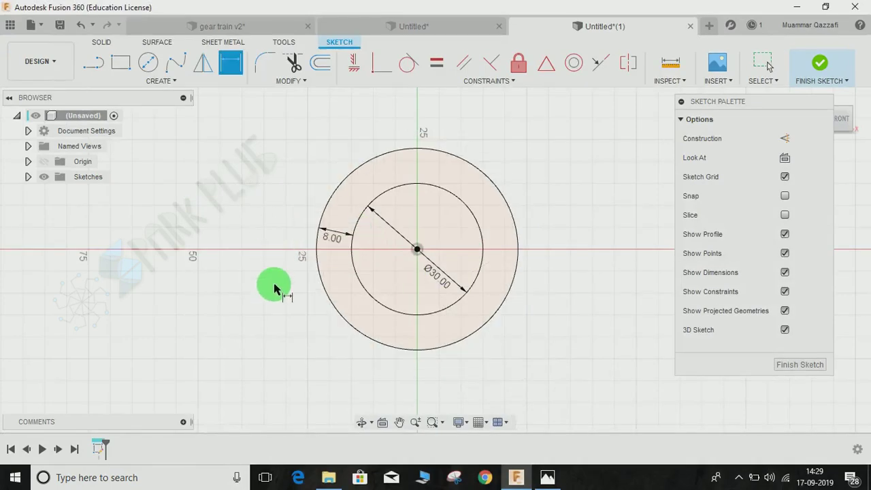
left_click(547, 477)
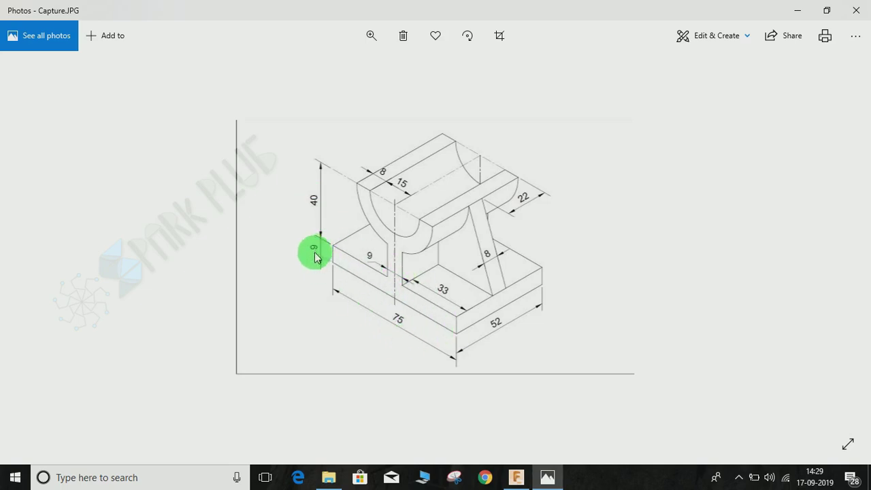
Step: Draw a dashed construction line straight down from the circle centre
left_click(790, 10)
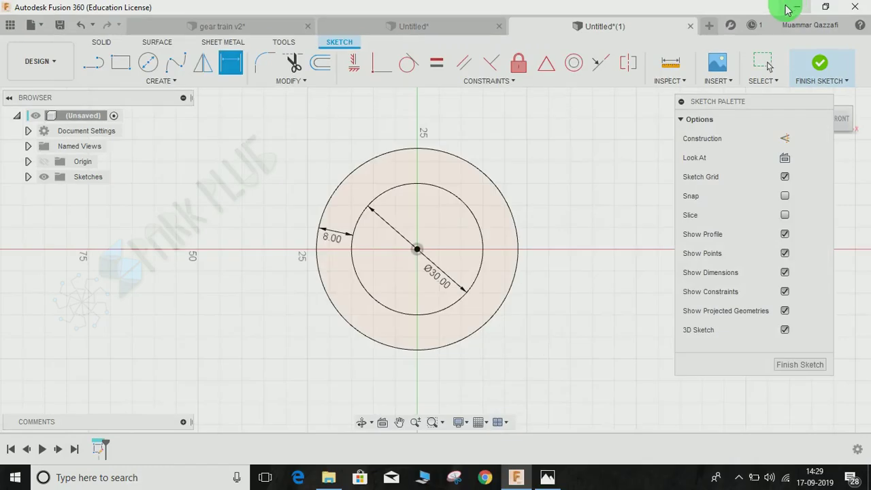
middle_click_drag(578, 234, 564, 193)
scroll(561, 198, "up", 1)
scroll(533, 237, "down", 3)
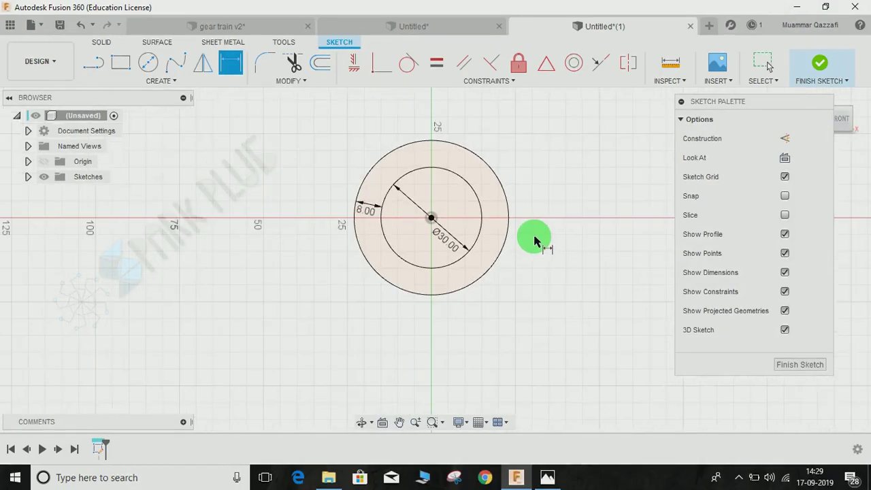
left_click(785, 138)
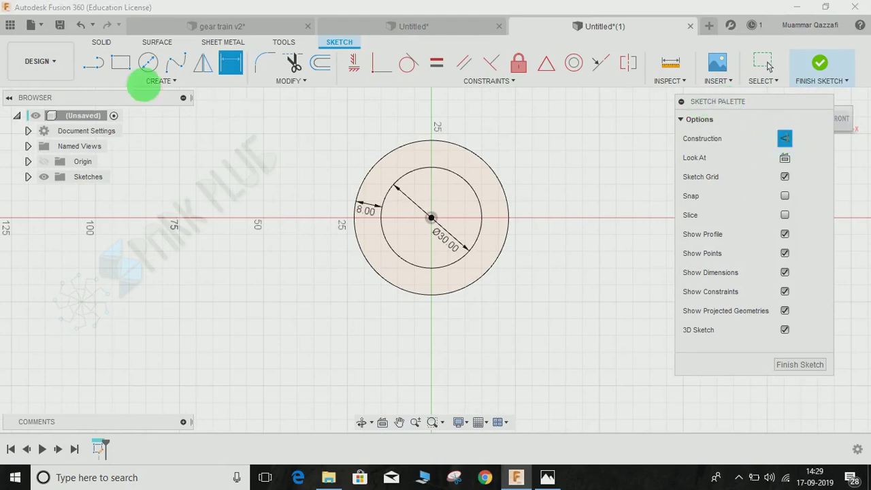
left_click(93, 63)
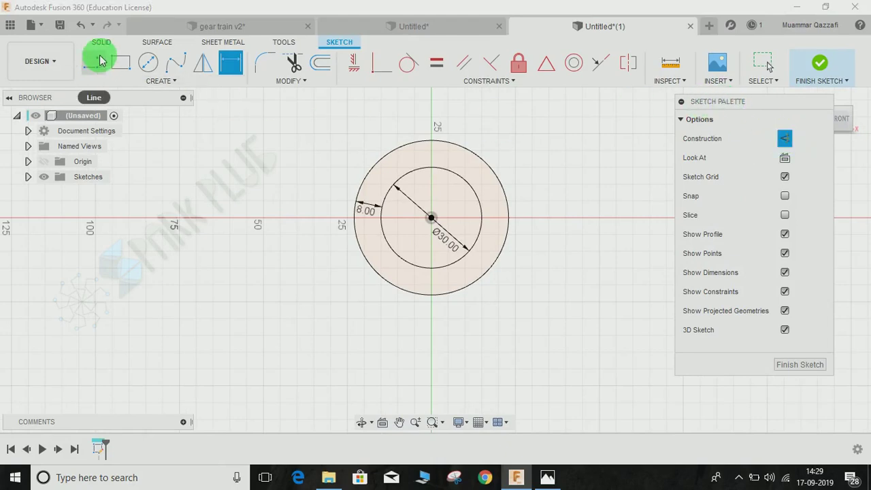
left_click(431, 218)
left_click(432, 379)
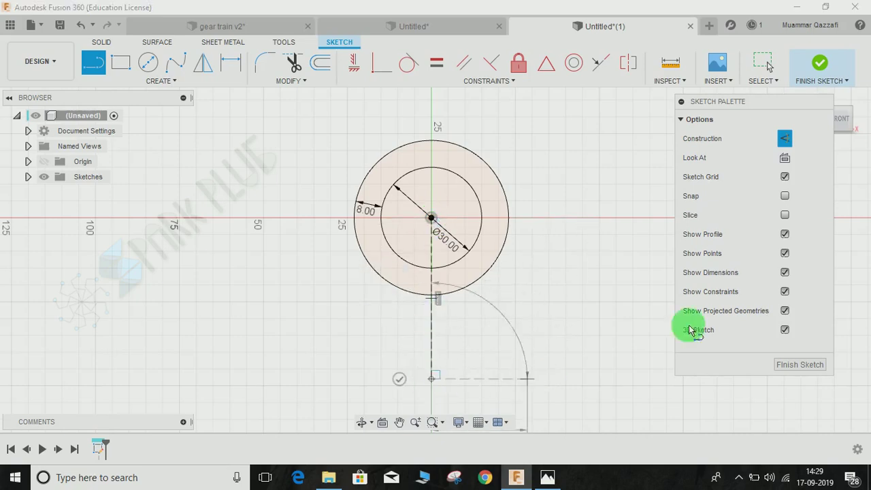
left_click(785, 139)
key("Escape")
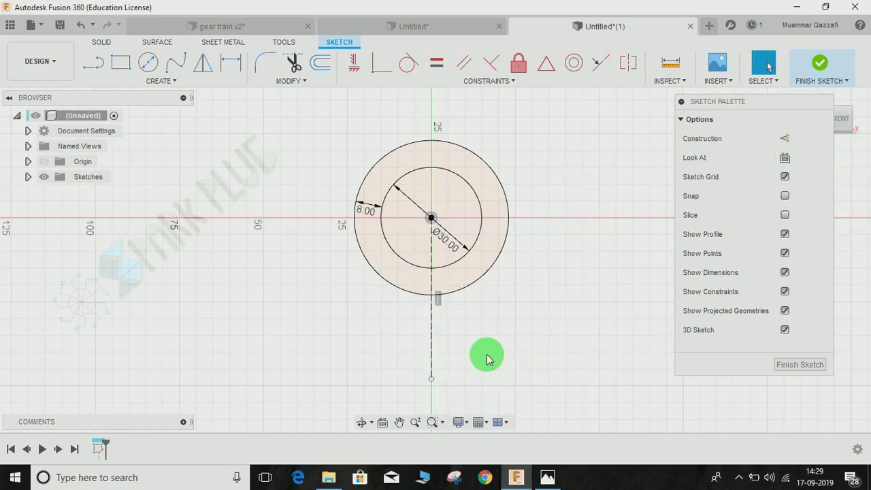
mouse_move(487, 359)
middle_mouse_down()
mouse_move(521, 310)
mouse_move(516, 299)
middle_mouse_up()
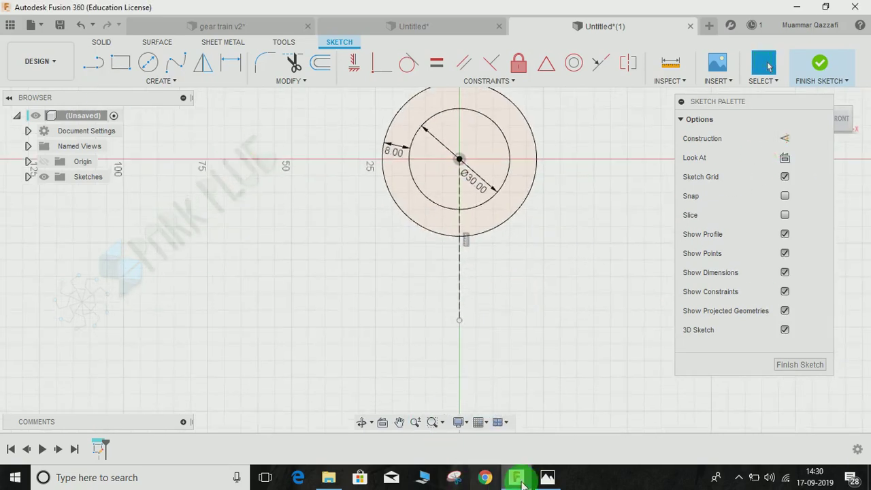
left_click(548, 477)
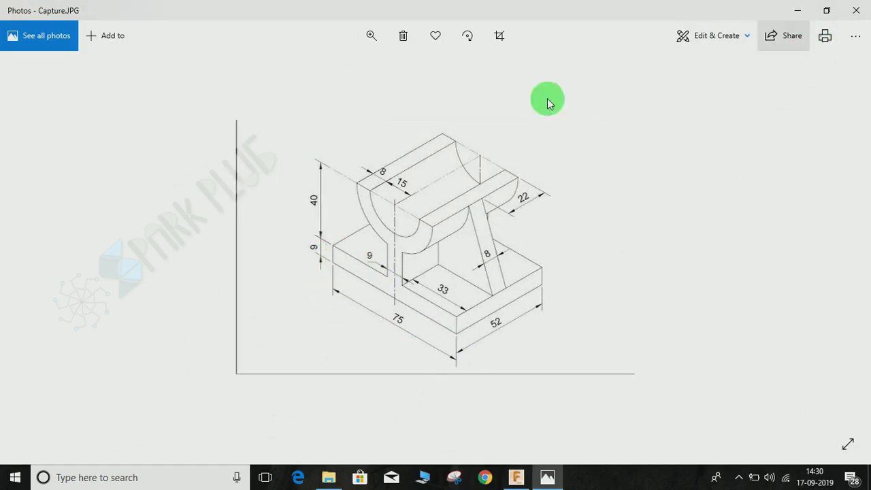
Step: Draw a 2-point rectangle below the circles across the construction line
left_click(518, 476)
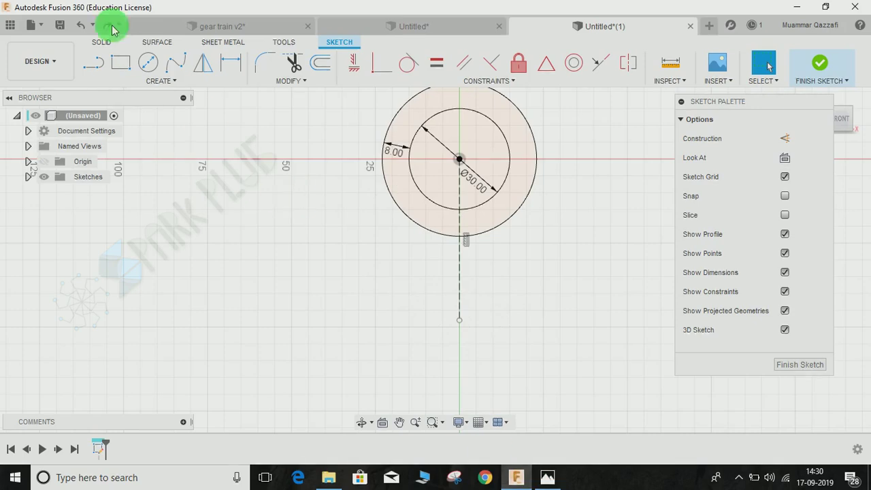
left_click(120, 62)
left_click(337, 307)
left_click(575, 355)
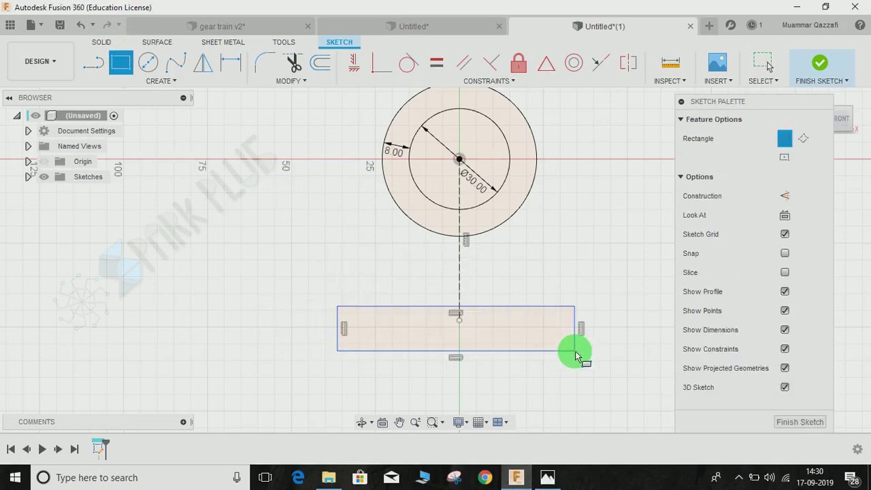
Step: Dimension the rectangle to 9 mm high and 75 mm wide
key("d")
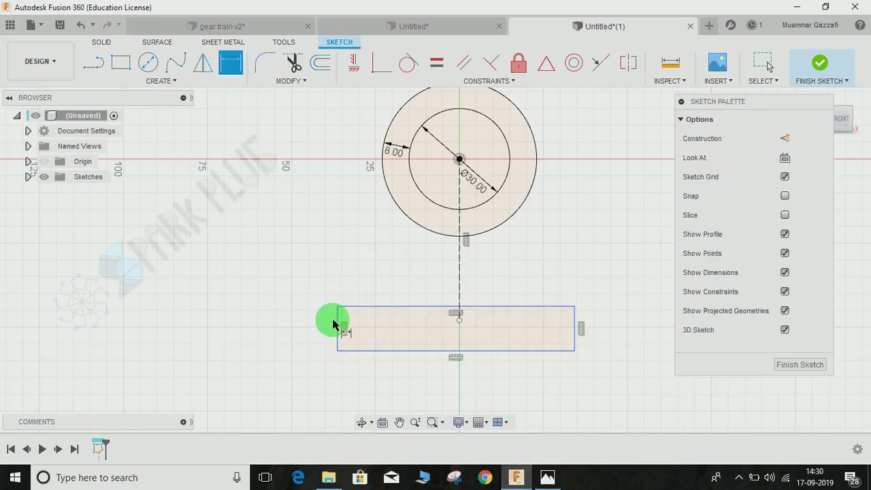
left_click(341, 322)
left_click(275, 324)
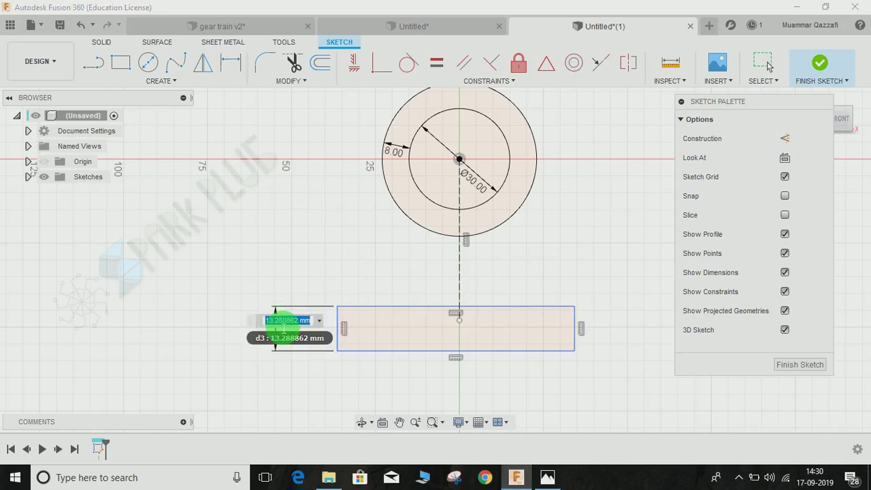
type("9")
key("Return")
left_click(367, 342)
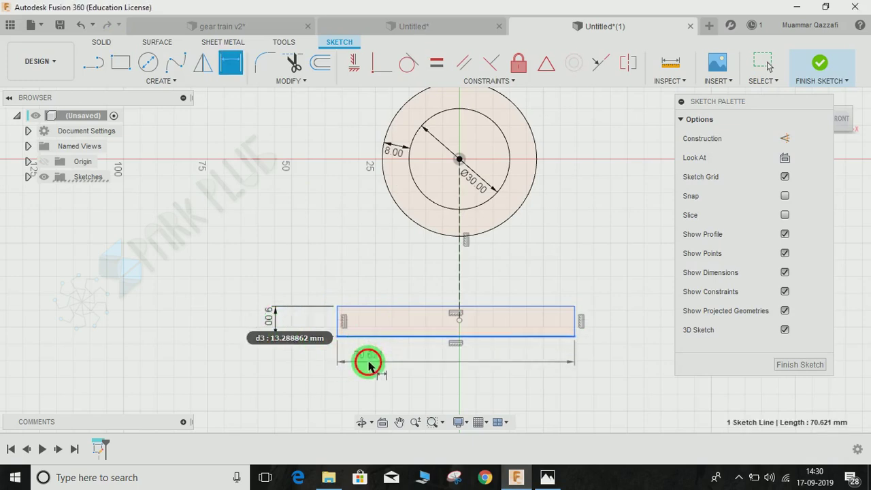
left_click(376, 361)
type("75")
key("Return")
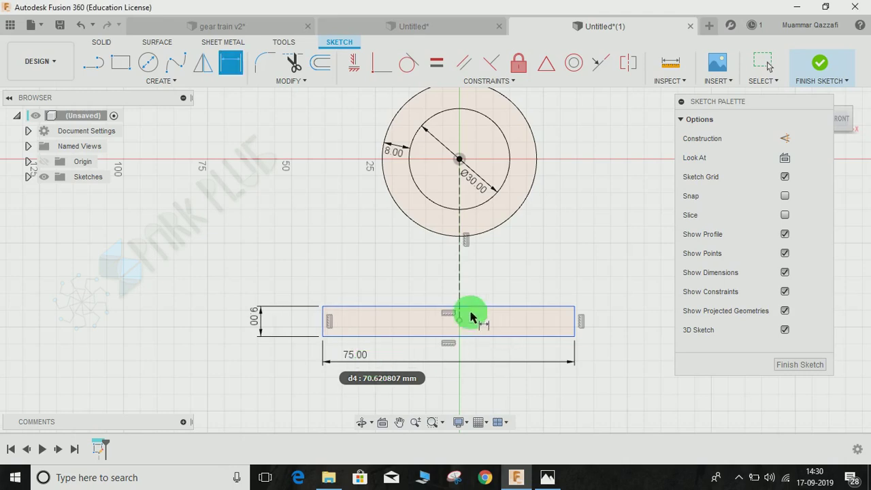
middle_click_drag(449, 244, 434, 279)
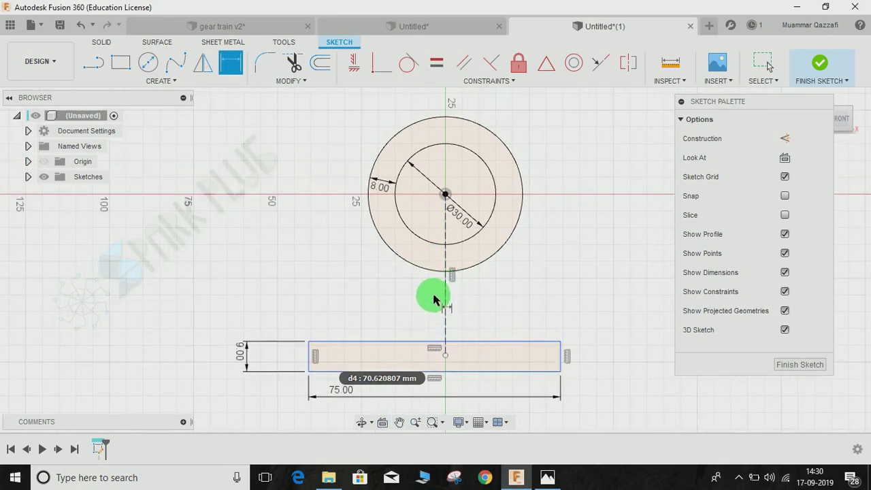
Step: Make the rectangle's left and right edges symmetric about the vertical construction line
key("Escape")
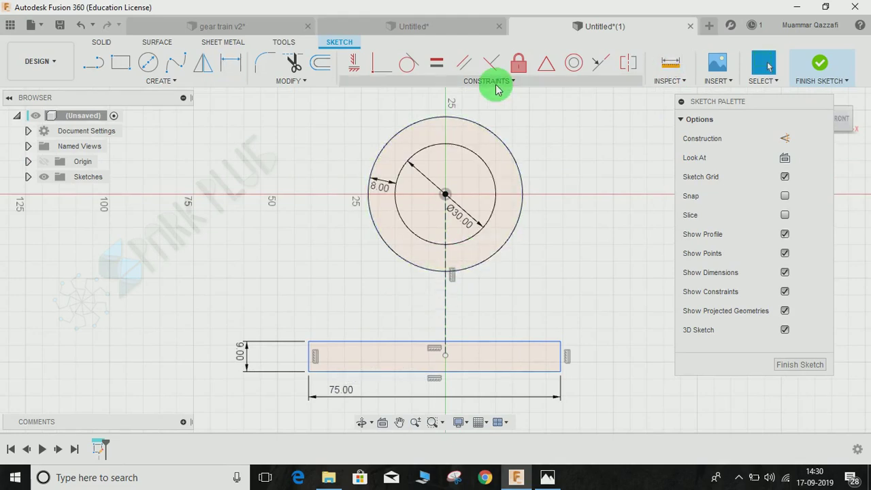
left_click(496, 86)
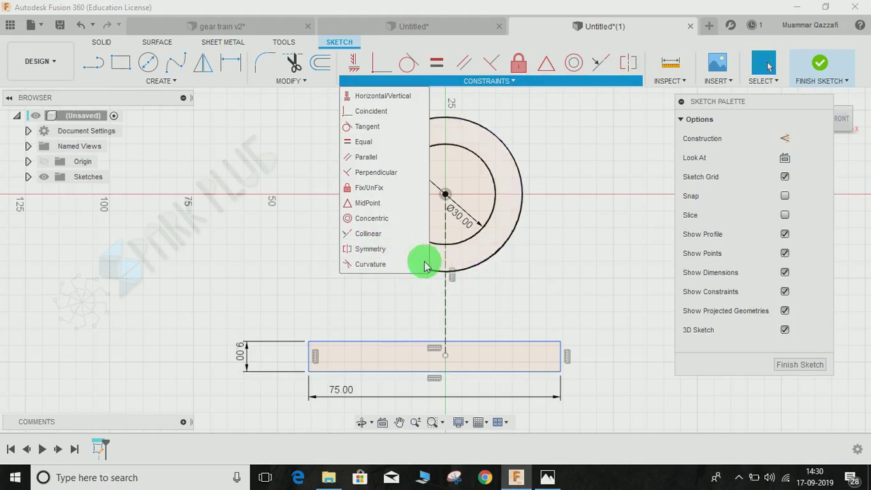
mouse_move(424, 254)
left_click(630, 63)
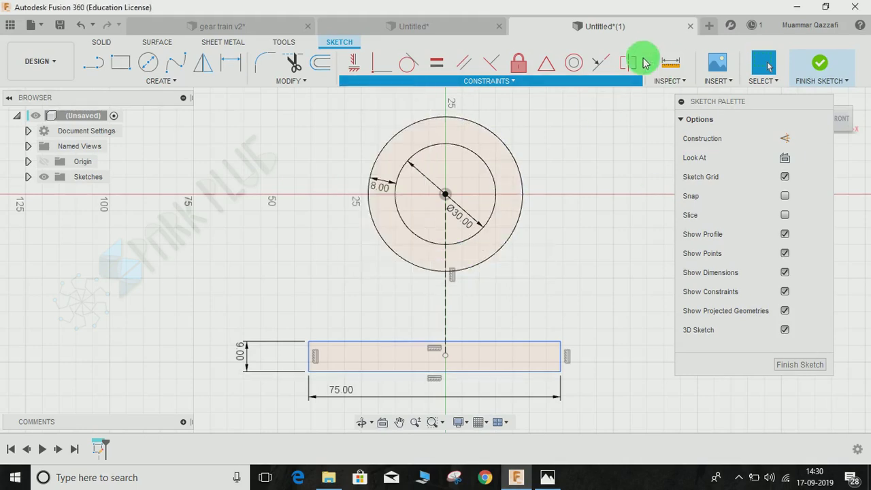
left_click(307, 373)
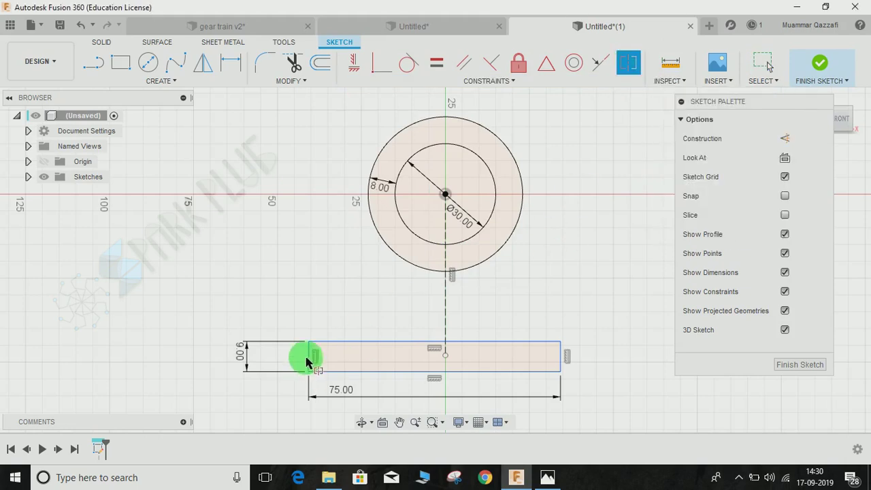
left_click(308, 361)
left_click(560, 360)
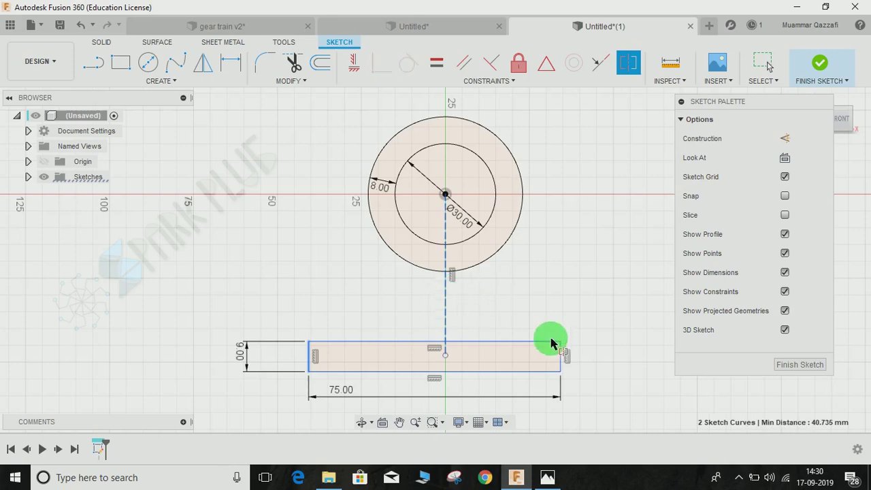
key("Escape")
left_click(630, 71)
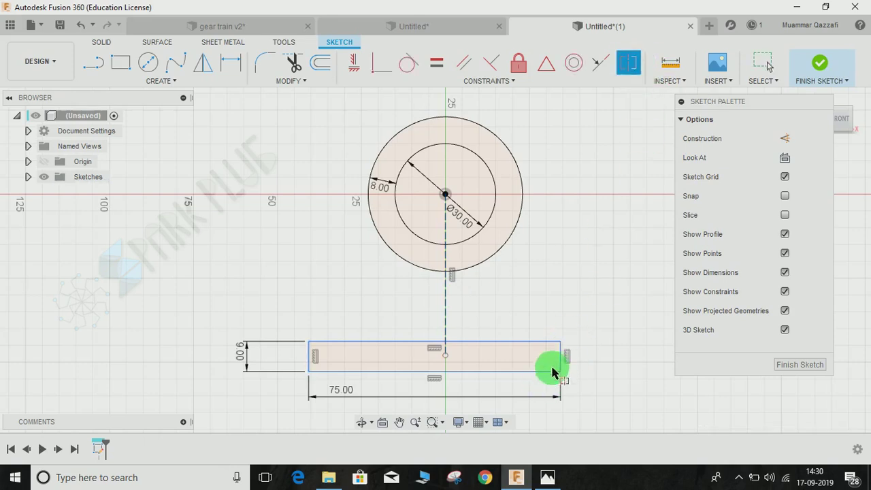
left_click(559, 357)
left_click(308, 362)
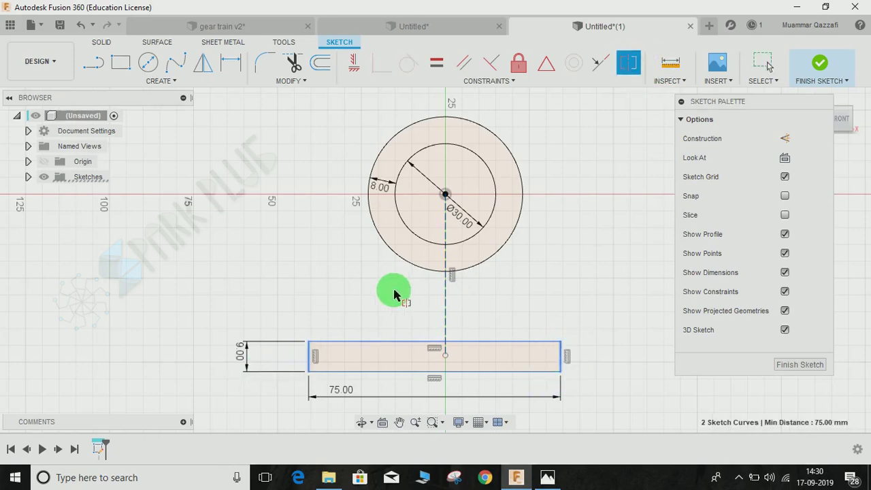
left_click(451, 297)
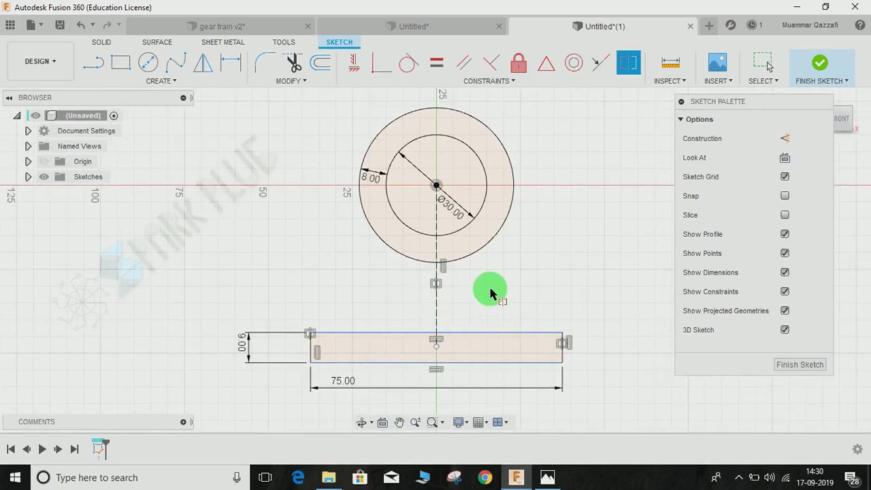
Step: Add a 40 mm vertical dimension from the circle centre to the rectangle's top edge
left_click(549, 478)
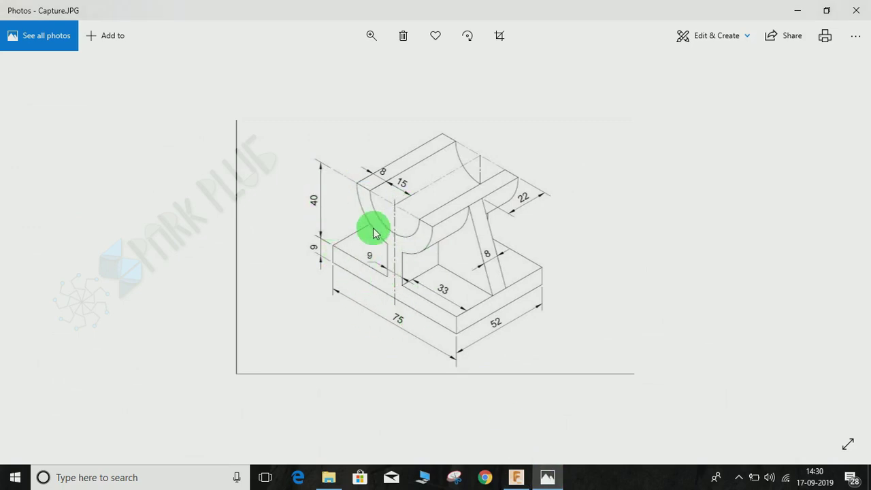
left_click(516, 477)
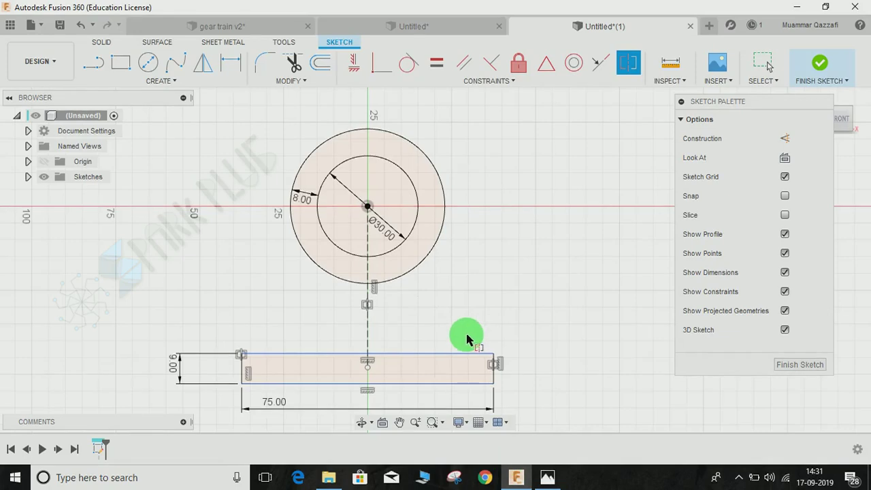
key("d")
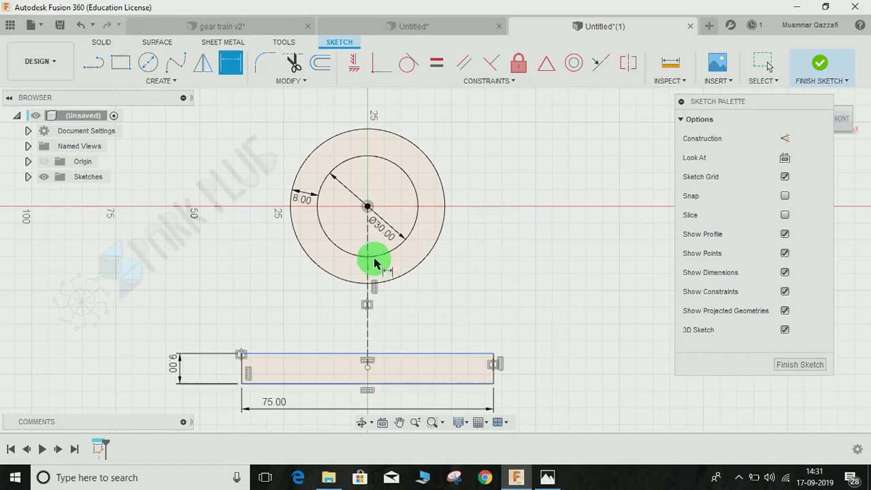
left_click(411, 354)
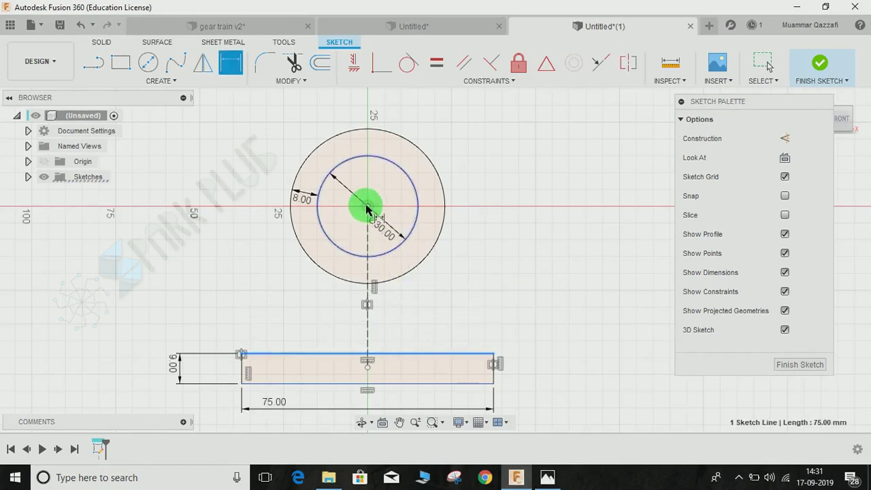
left_click(367, 207)
left_click(522, 262)
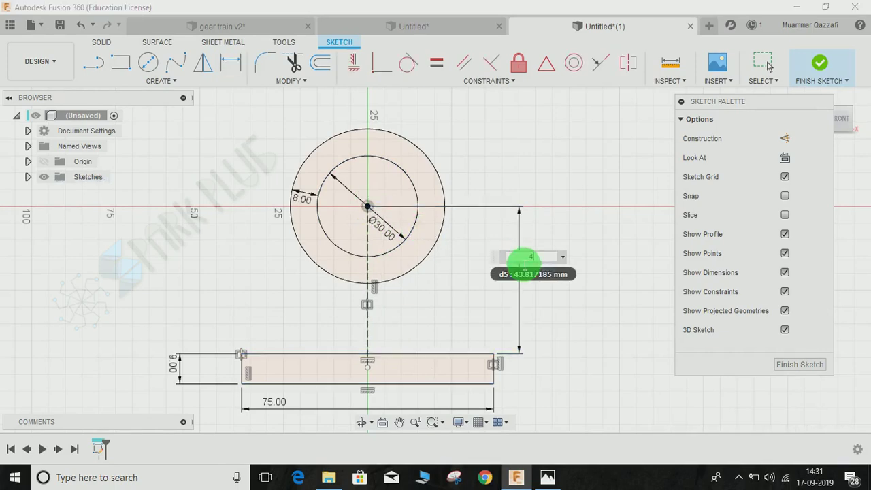
type("40")
key("Return")
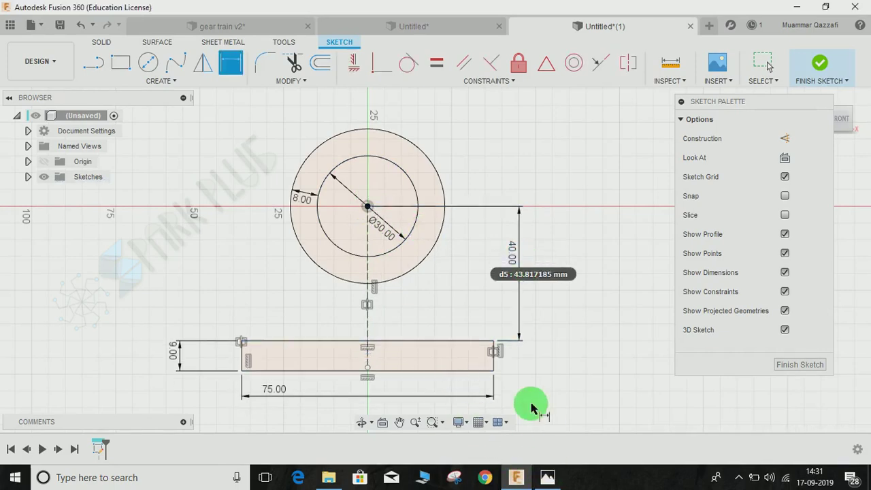
left_click(547, 478)
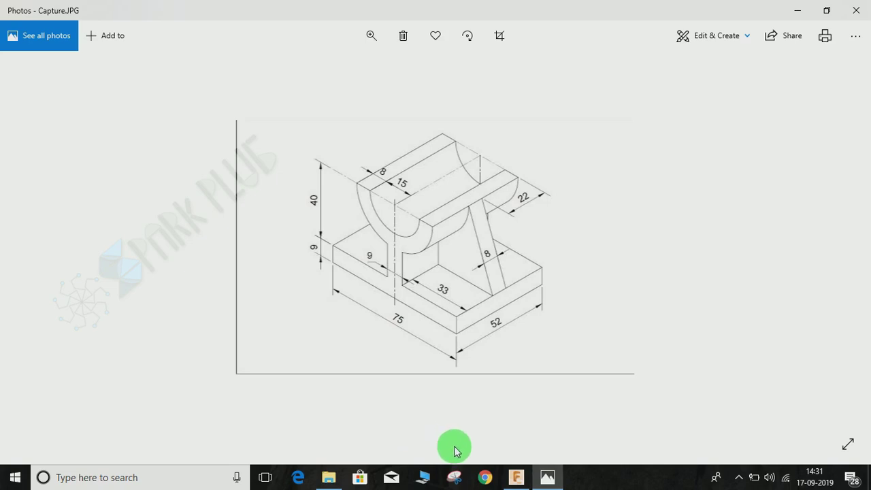
Step: Return from Photos to the Fusion 360 sketch
left_click(518, 477)
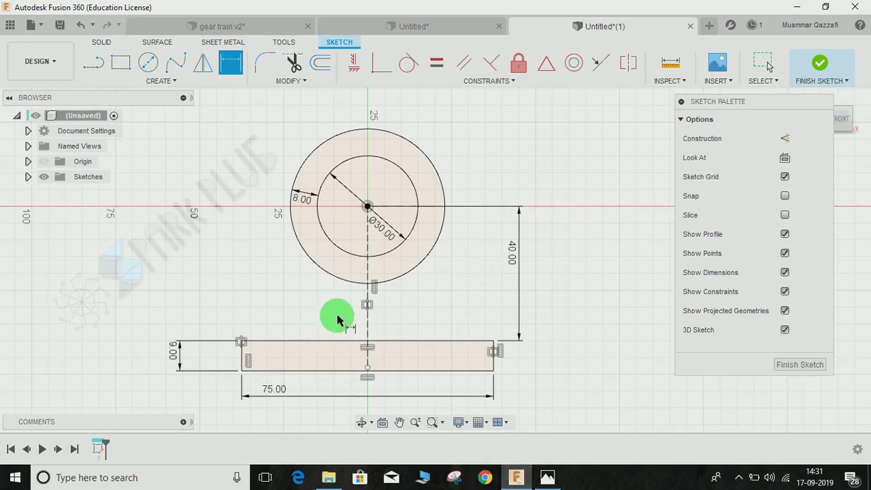
Step: Draw a vertical line from the bottom of the circle down to the base
key("l")
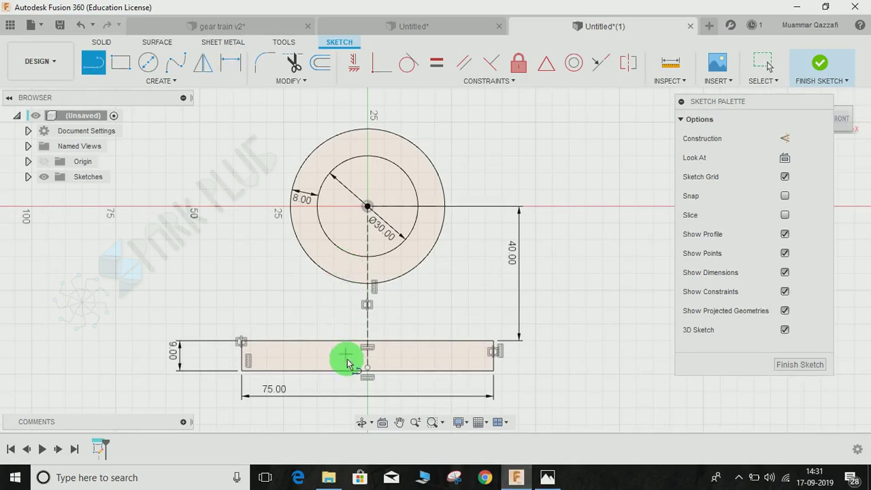
left_click(349, 263)
left_click(350, 353)
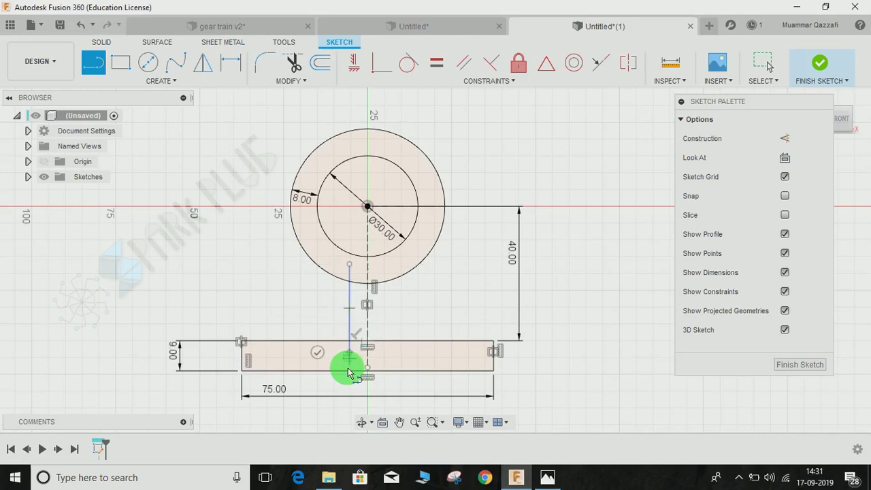
key("Escape")
Step: Dimension the vertical line 4.5 mm from the centre line
key("d")
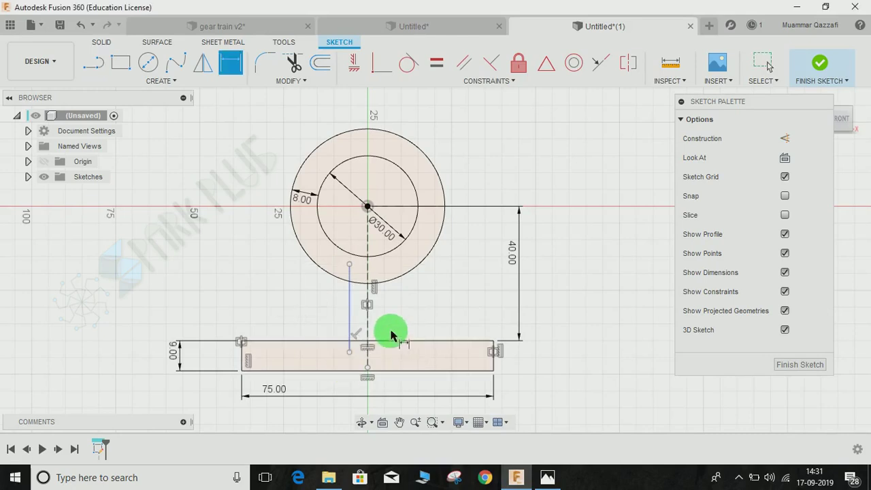
left_click(351, 315)
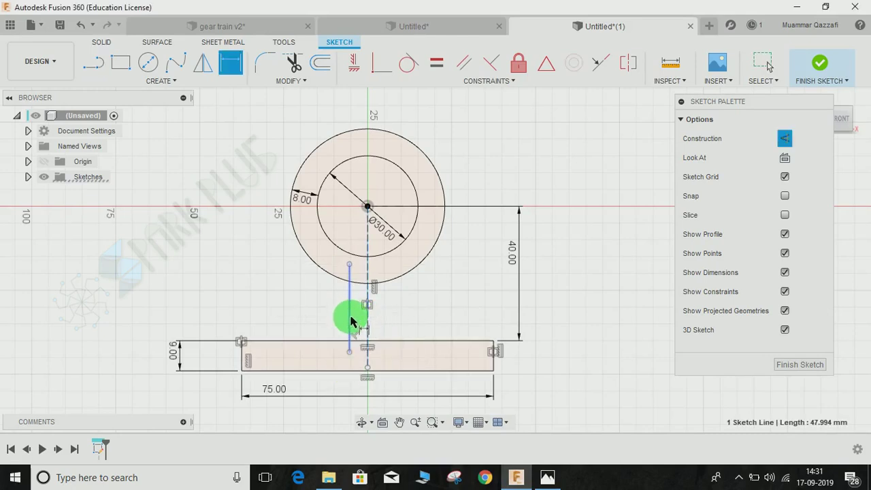
left_click(351, 314)
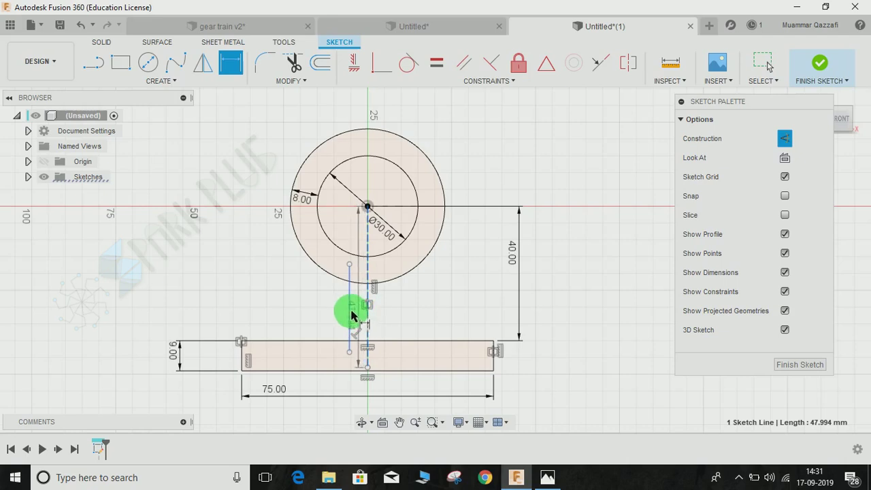
left_click(326, 317)
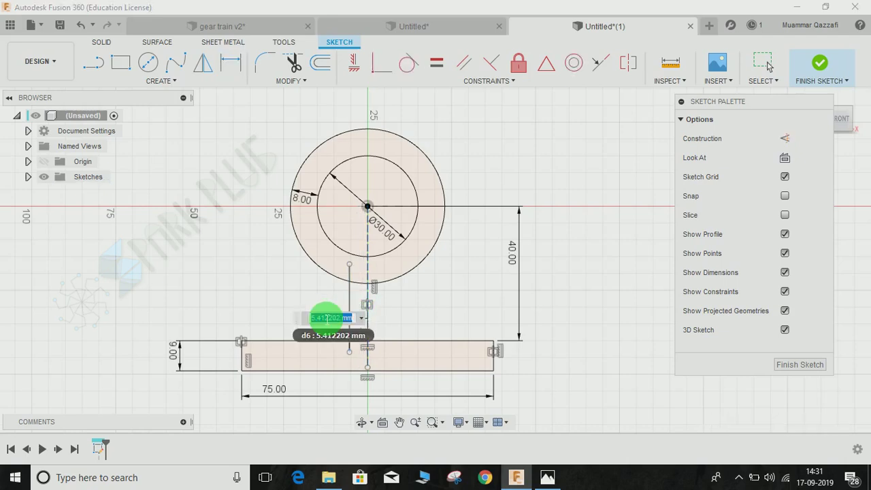
left_click(547, 477)
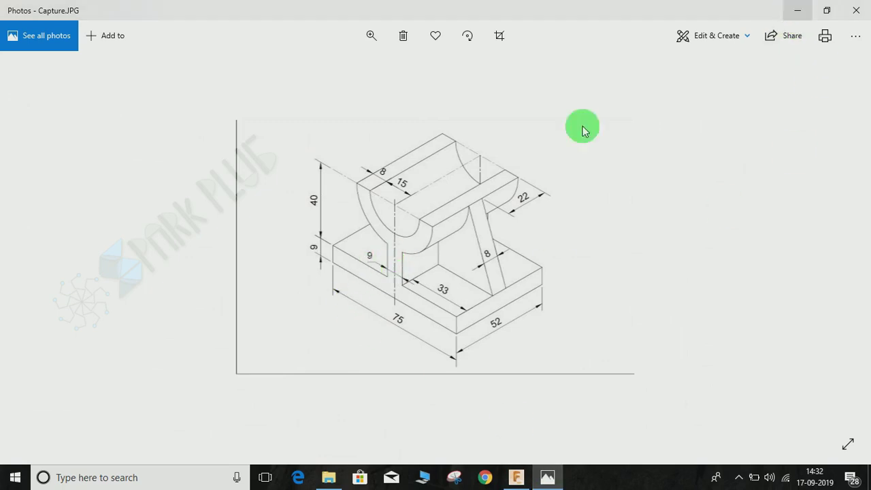
key("alt+Tab")
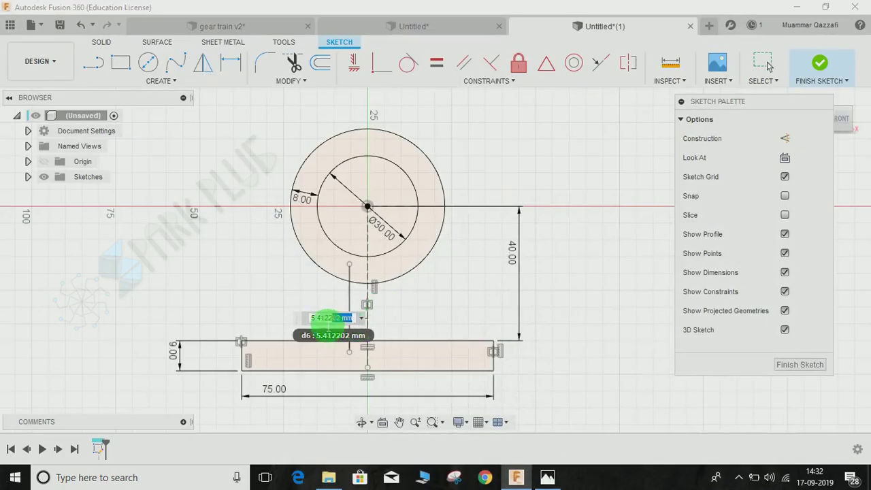
left_click(287, 327)
type("4.5")
key("Return")
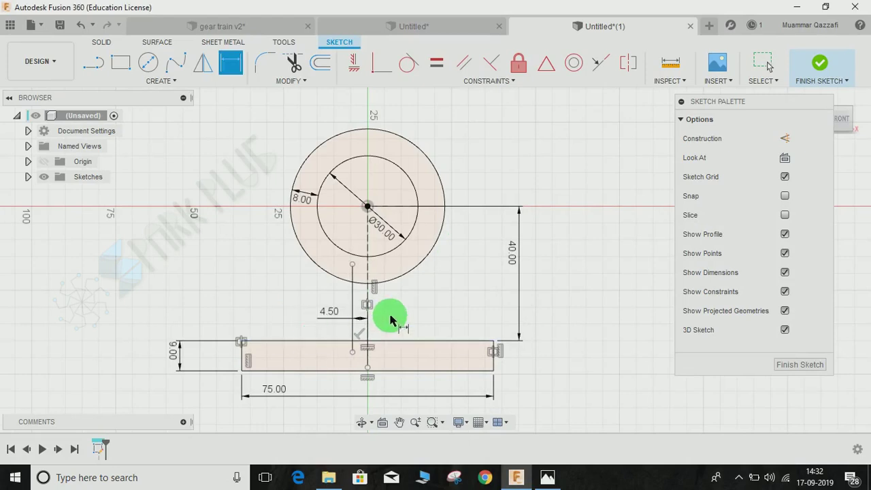
scroll(390, 318, "up", 5)
Step: Trim the stem line's ends inside the circle and below the base edge
key("t")
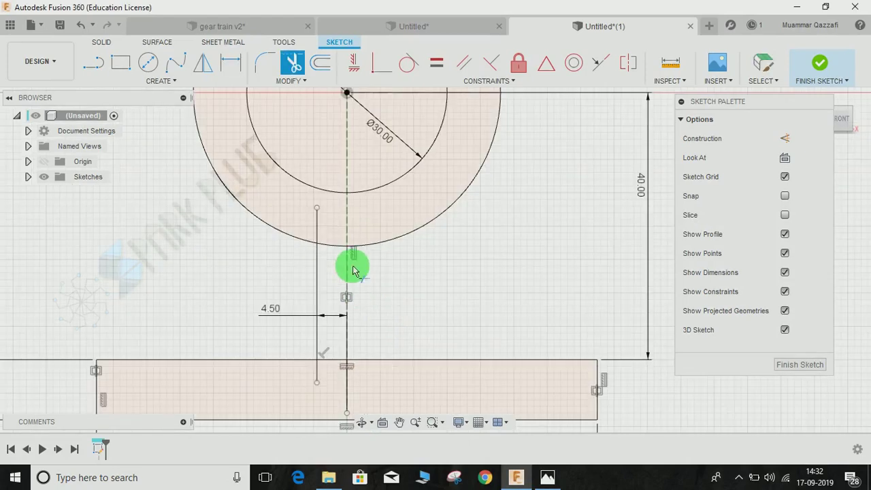
left_click(316, 226)
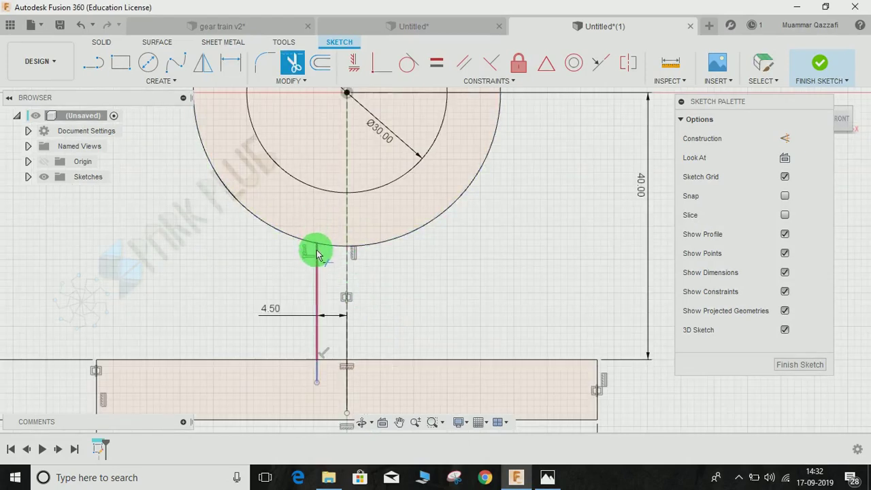
left_click(314, 376)
key("Escape")
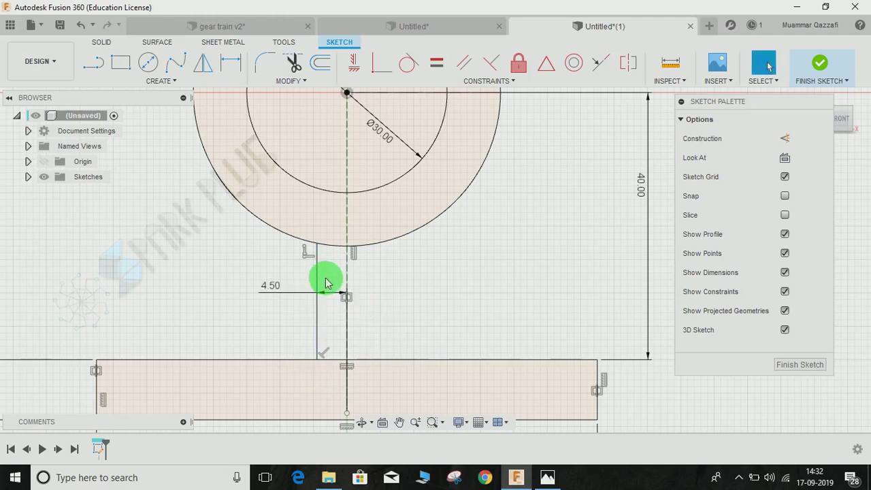
left_click(350, 263)
Step: Mirror the left stem line about the vertical centre line
left_click(204, 64)
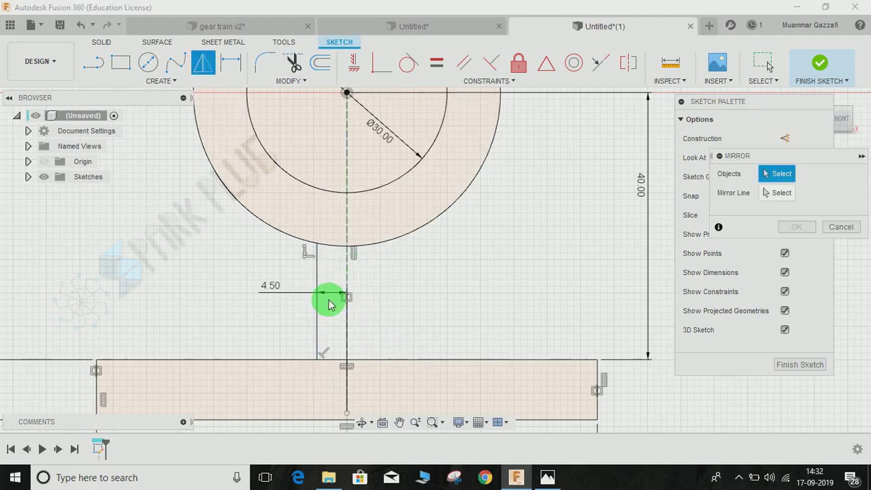
left_click(319, 283)
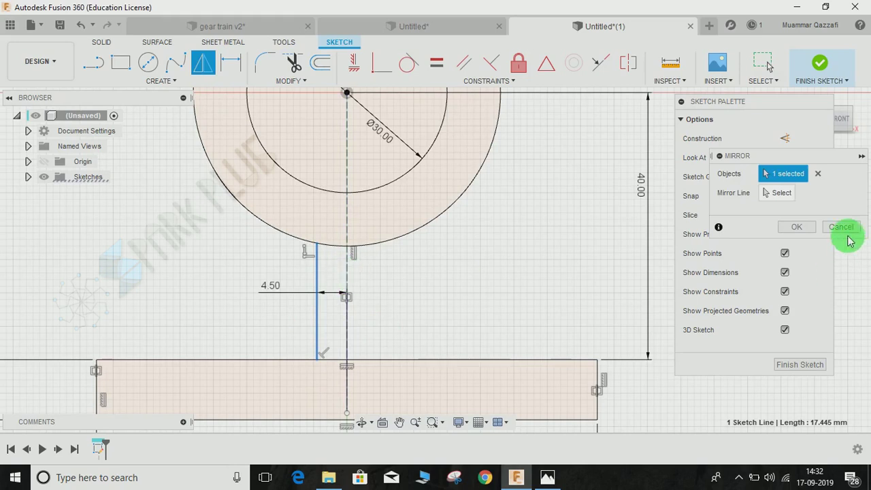
left_click(780, 192)
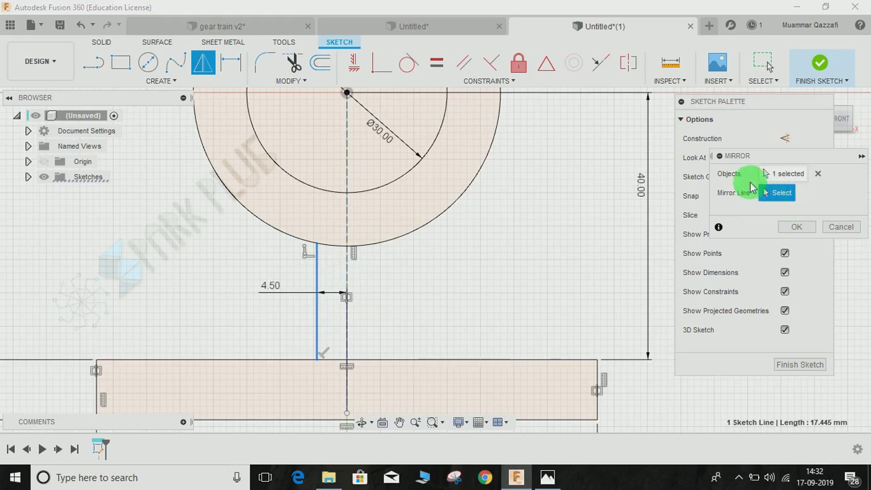
left_click(347, 272)
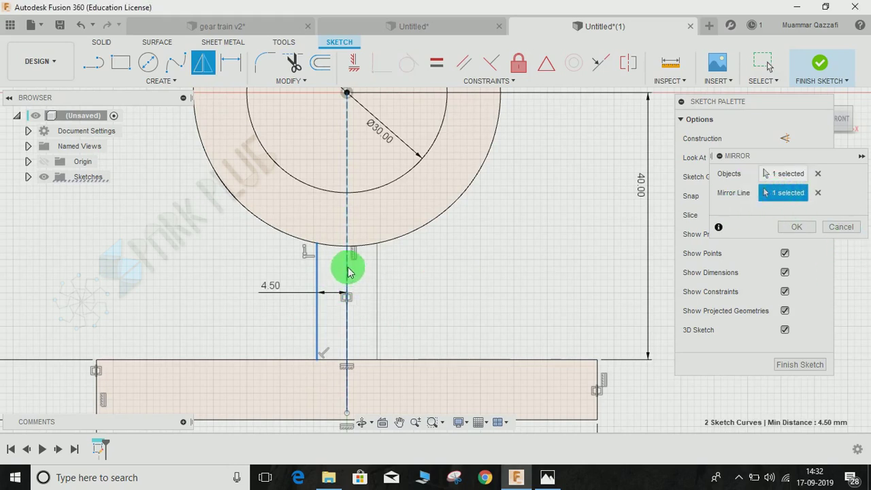
left_click(796, 227)
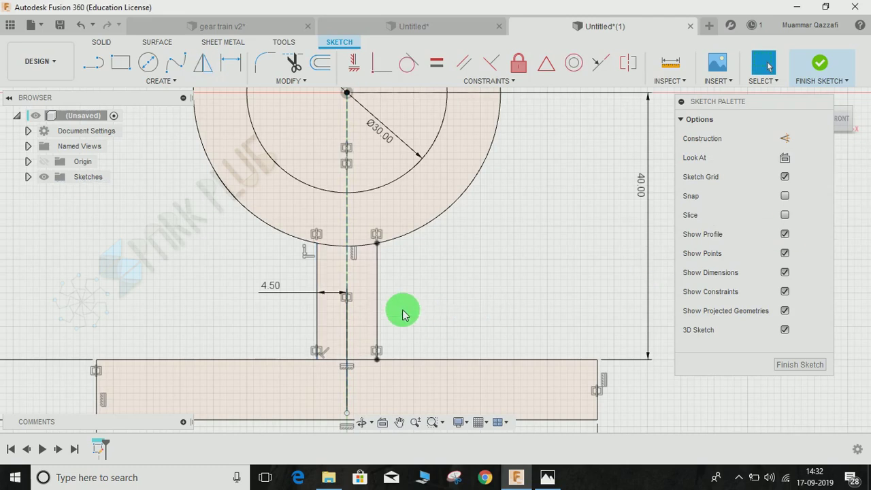
Step: Trim the circle arc and base edge between the two stem lines, then bring back the reference drawing
key("t")
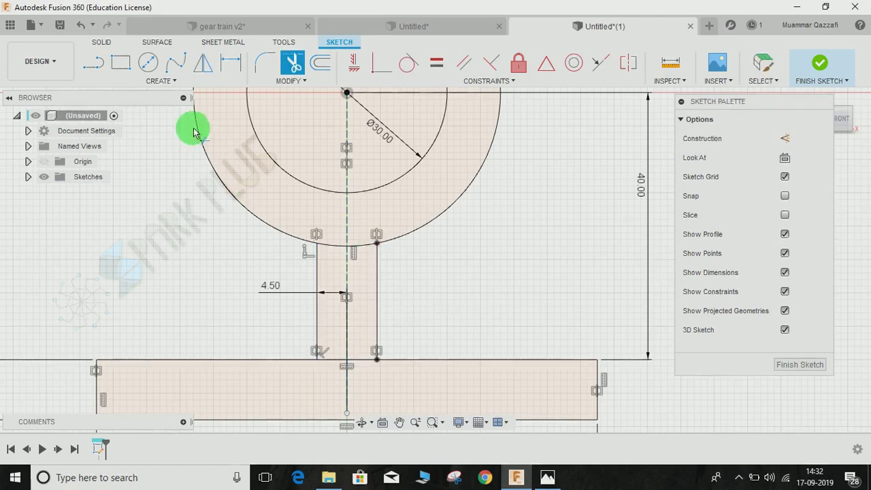
left_click(157, 83)
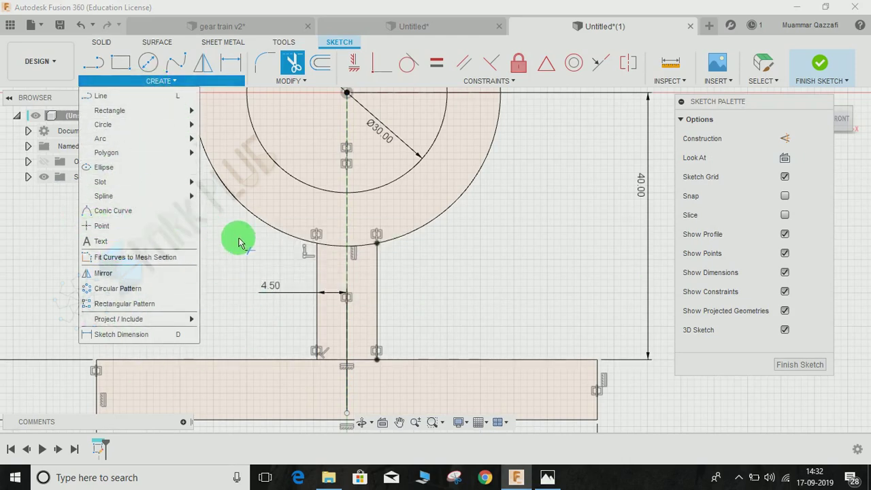
left_click(293, 61)
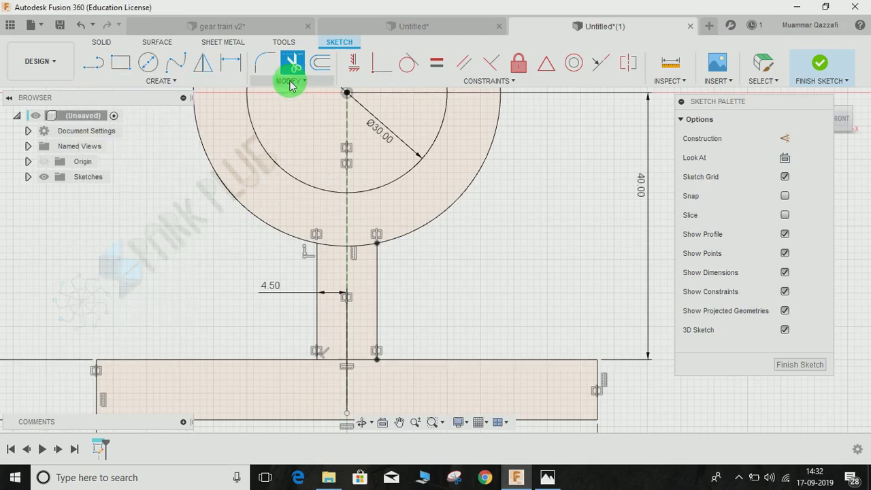
left_click(291, 83)
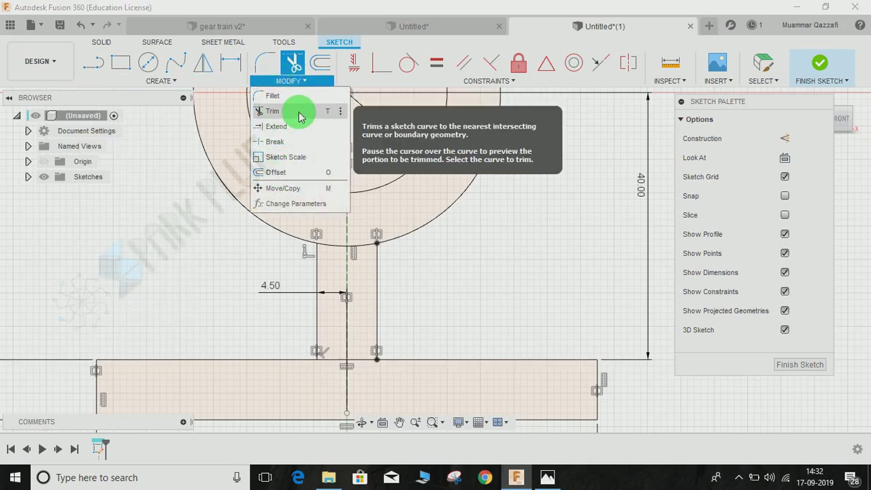
left_click(328, 249)
left_click(362, 256)
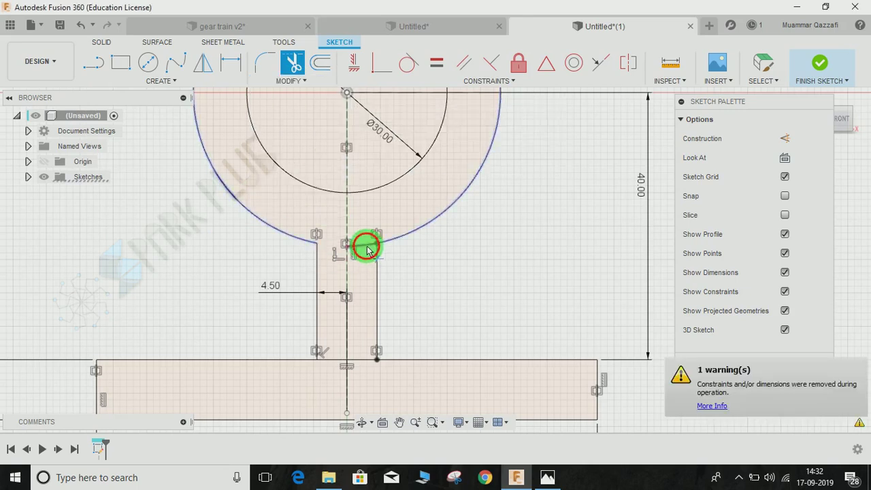
left_click(334, 365)
scroll(409, 352, "up", 2)
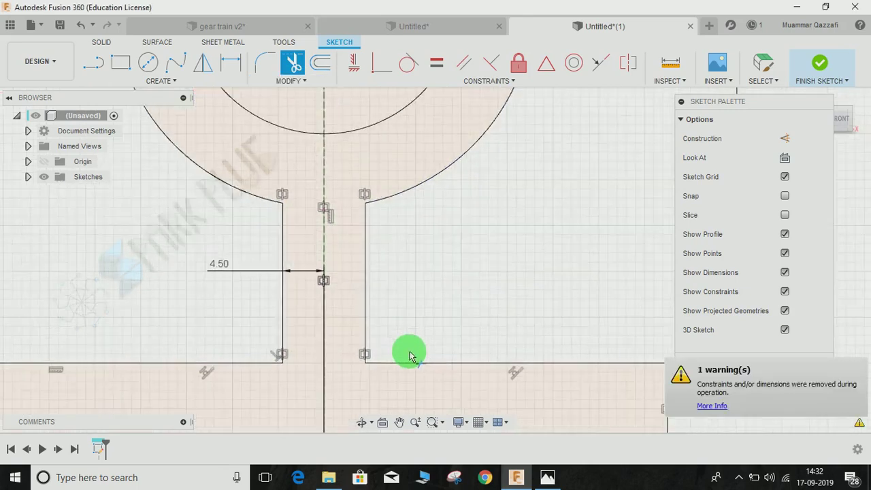
scroll(410, 355, "down", 3)
scroll(411, 356, "down", 2)
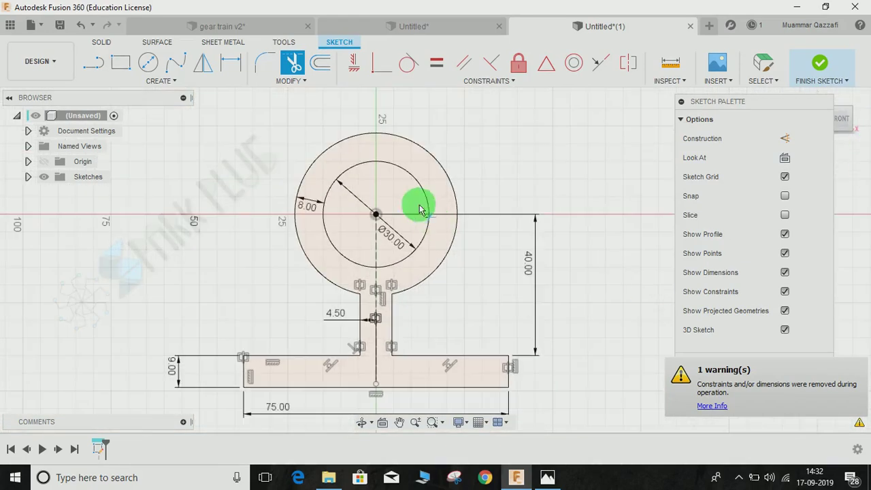
left_click(548, 478)
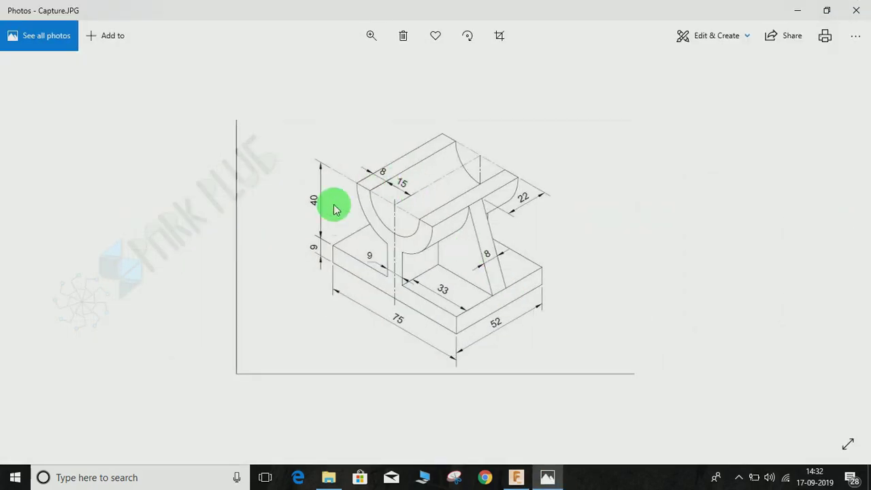
Step: Draw a horizontal line through the circle centre
left_click(797, 12)
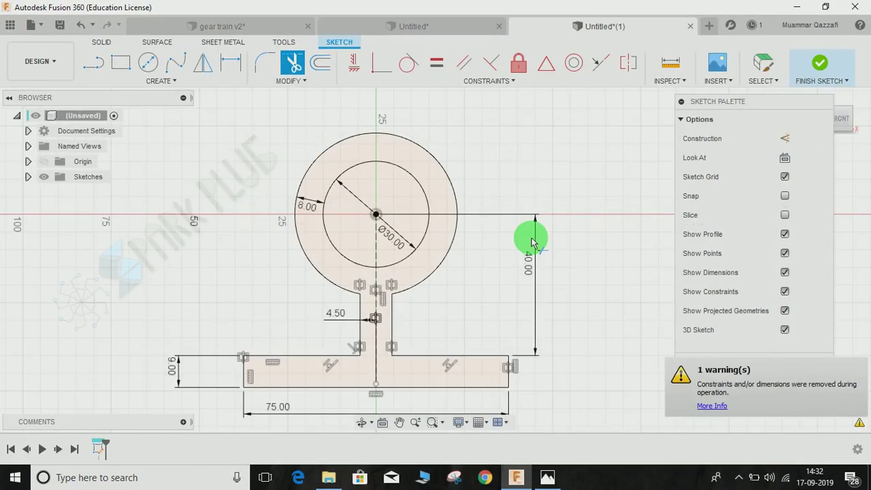
key("l")
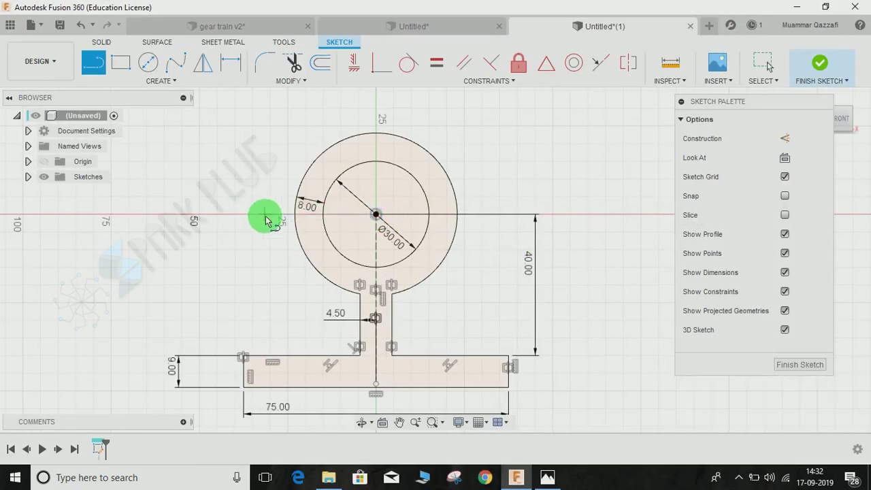
left_click_drag(480, 219, 256, 241)
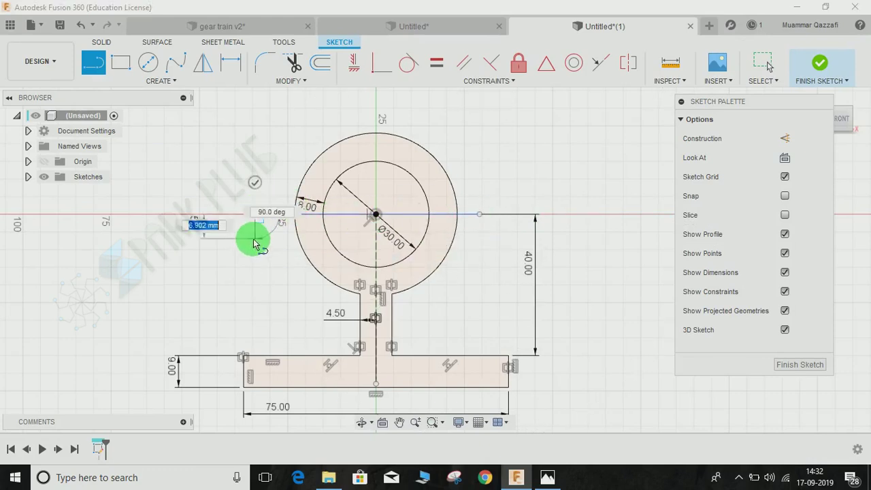
key("Escape")
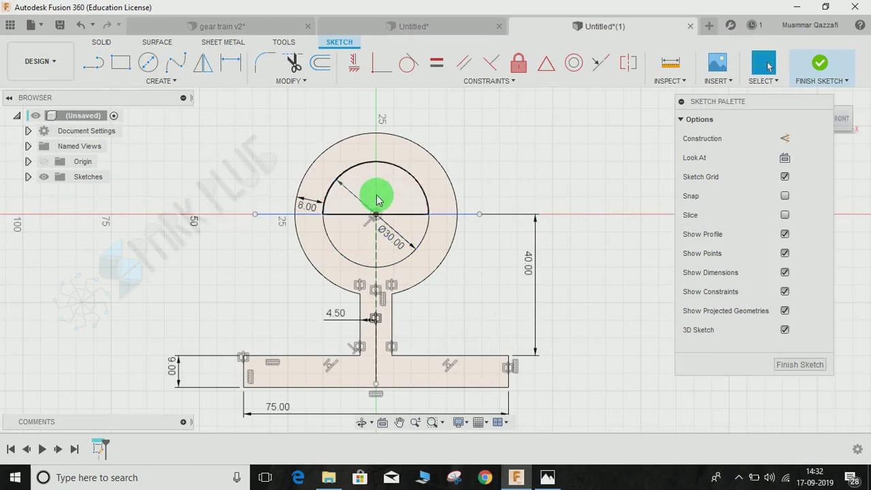
Step: Trim away the circles' upper arcs and the leftover line segments
key("t")
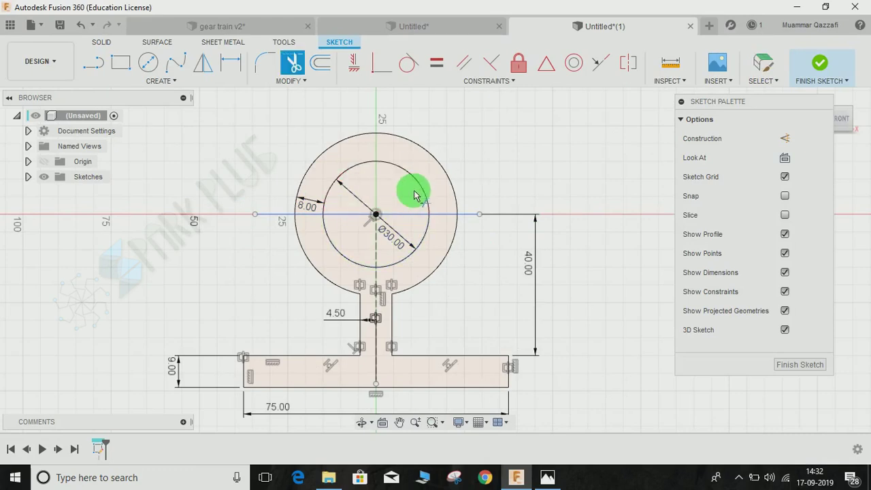
left_click(434, 167)
left_click(415, 180)
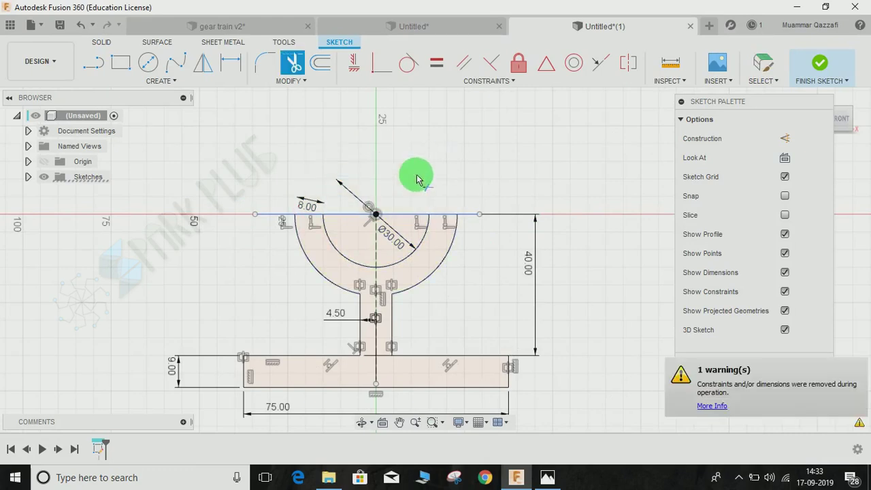
left_click(413, 220)
left_click(350, 226)
left_click(458, 207)
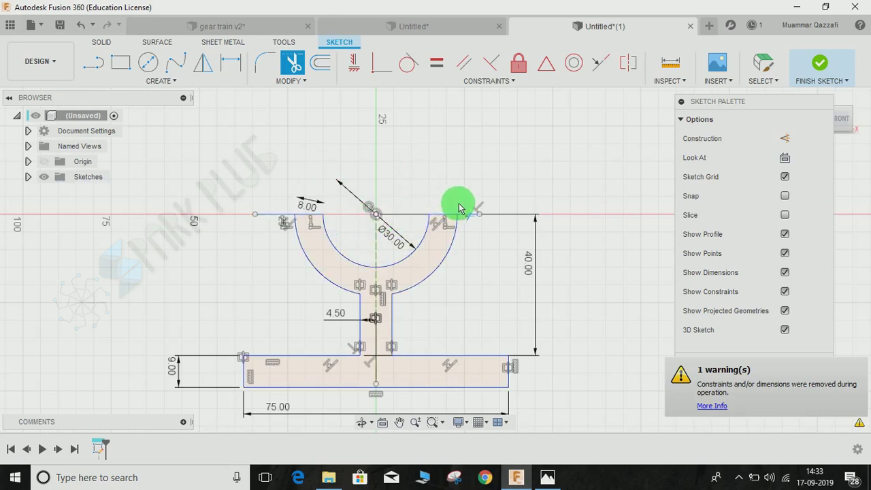
left_click(320, 205)
left_click(275, 220)
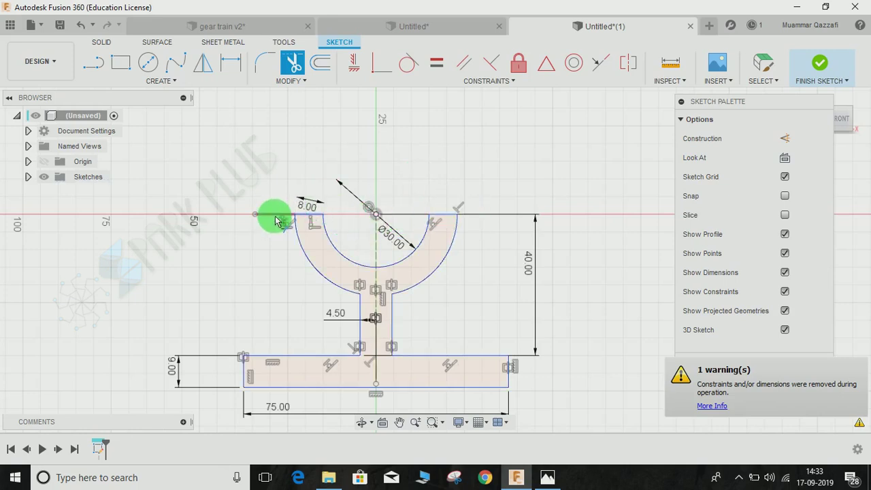
Step: Finish the sketch and check it against the reference drawing
left_click(820, 63)
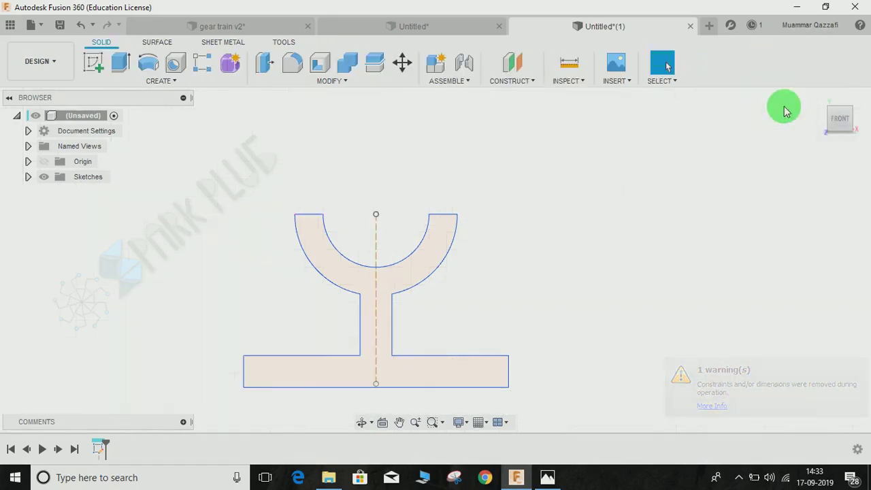
middle_click_drag(502, 224, 451, 257, "shift")
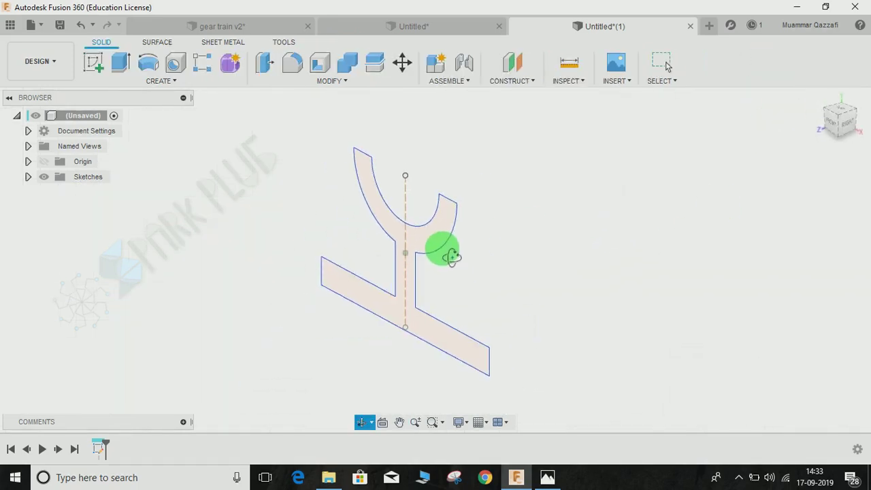
left_click(549, 477)
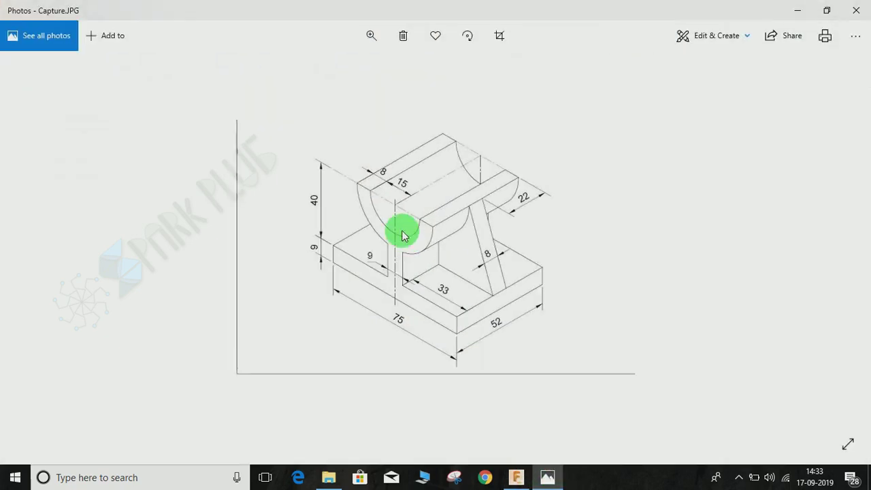
left_click(798, 11)
Step: Extrude the bracket profile -52 mm as a new component
left_click(119, 64)
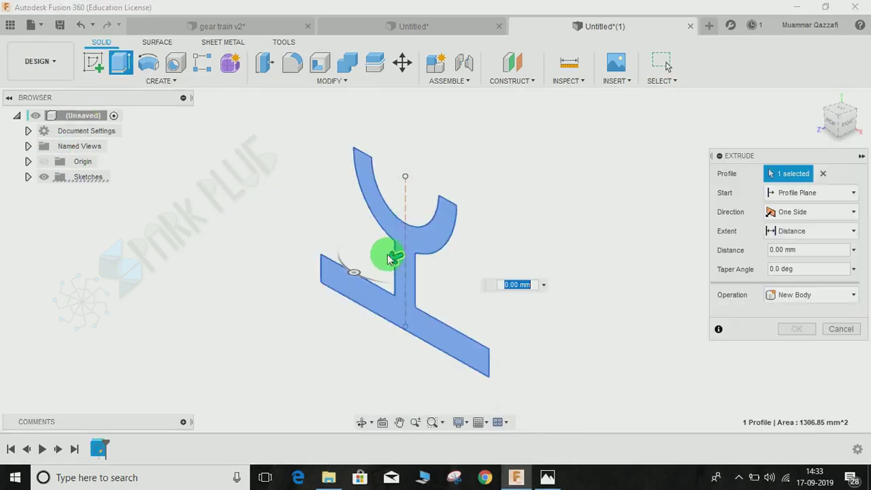
left_click_drag(398, 263, 515, 233)
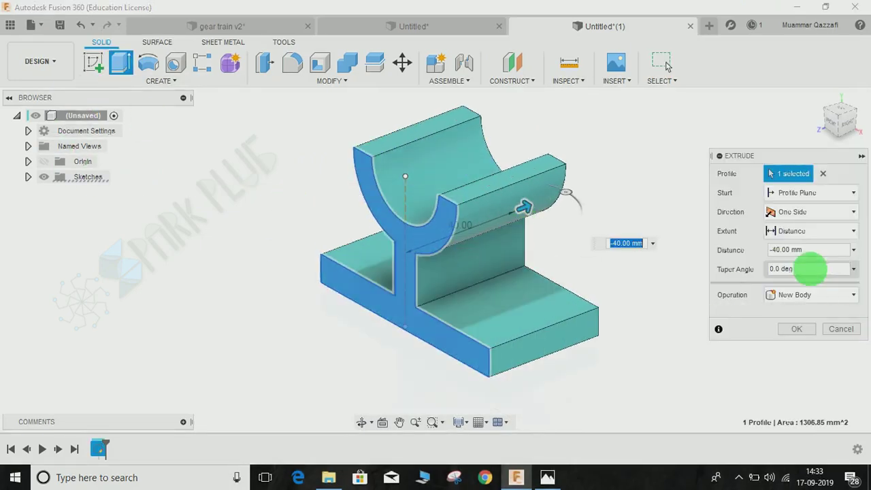
left_click(817, 252)
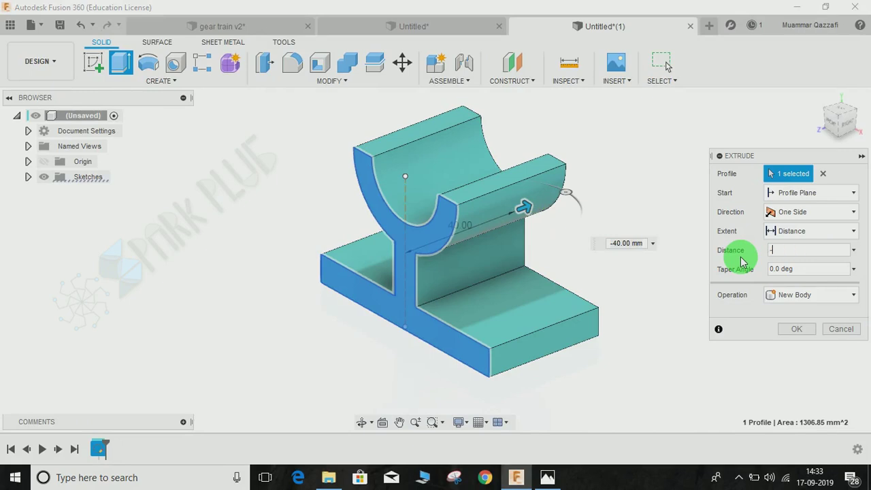
type("-52")
left_click(810, 295)
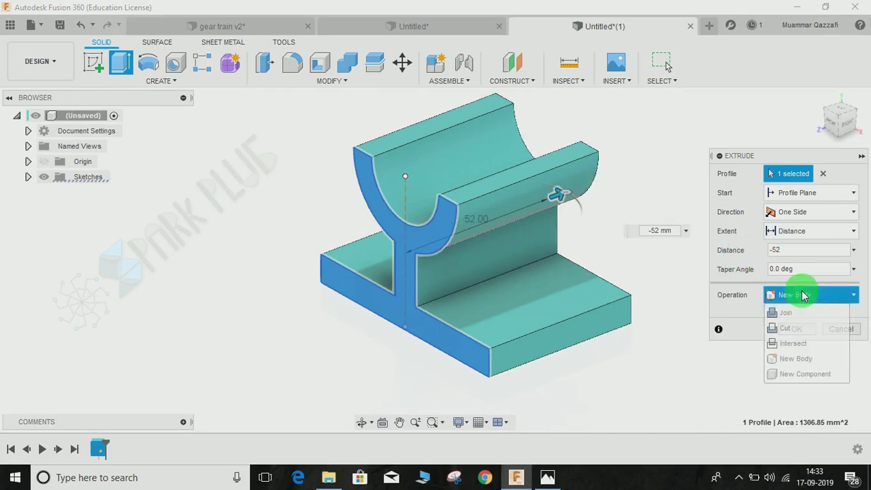
left_click(795, 373)
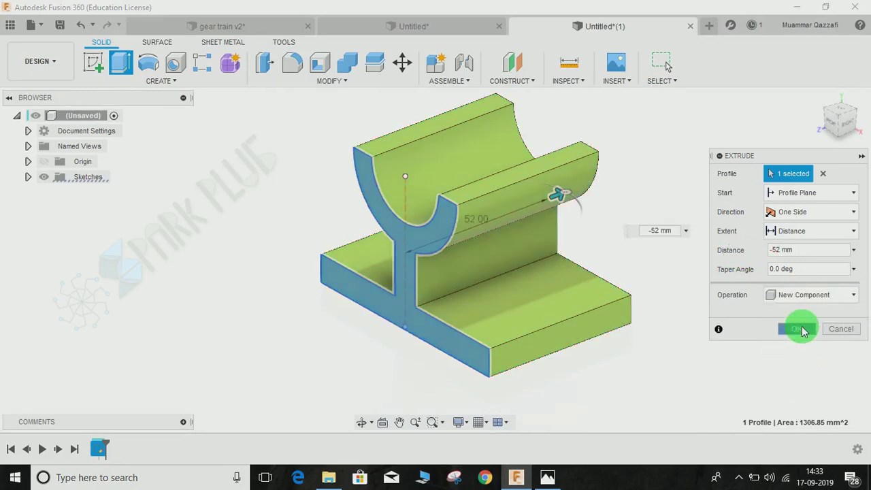
left_click(802, 326)
middle_click_drag(584, 327, 509, 401, "shift")
left_click(548, 477)
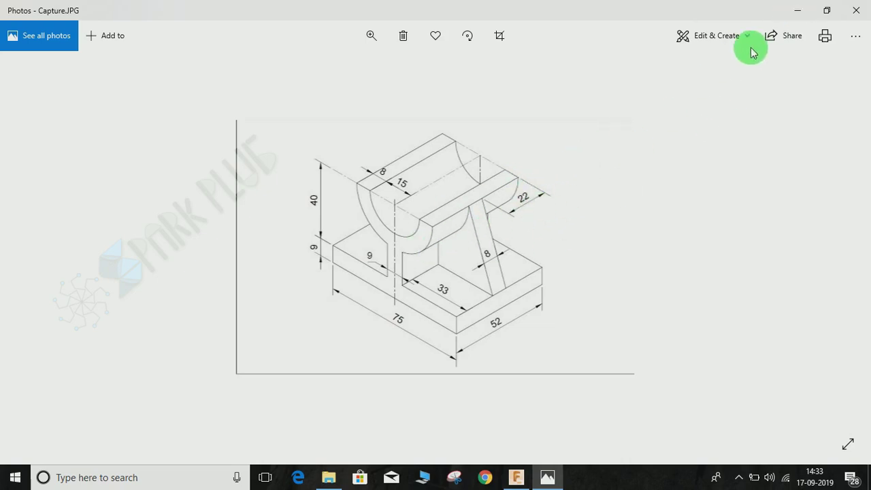
Step: Create an offset construction plane at -22 mm from the bracket's end face
left_click(798, 15)
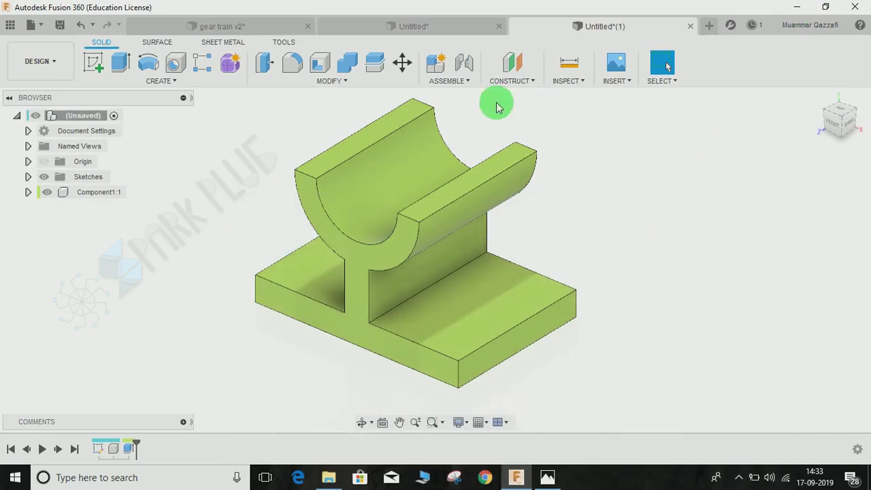
left_click(533, 81)
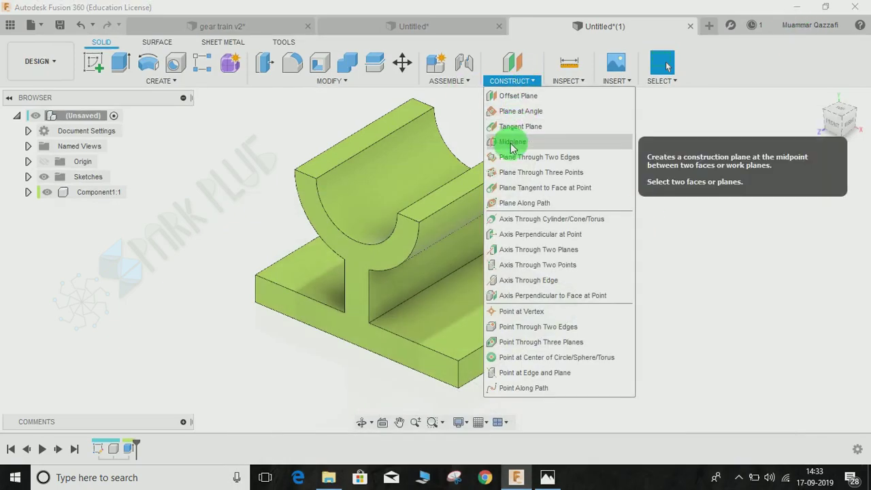
left_click(516, 96)
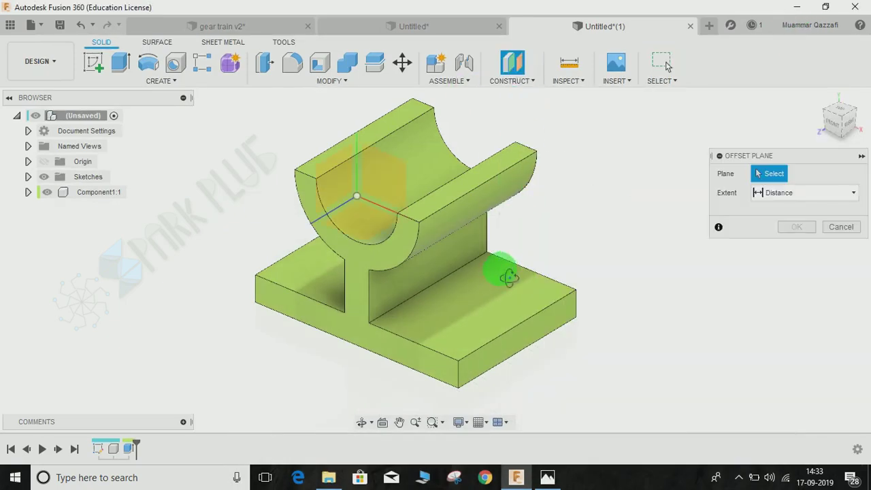
middle_click_drag(509, 278, 482, 247, "shift")
left_click(497, 264)
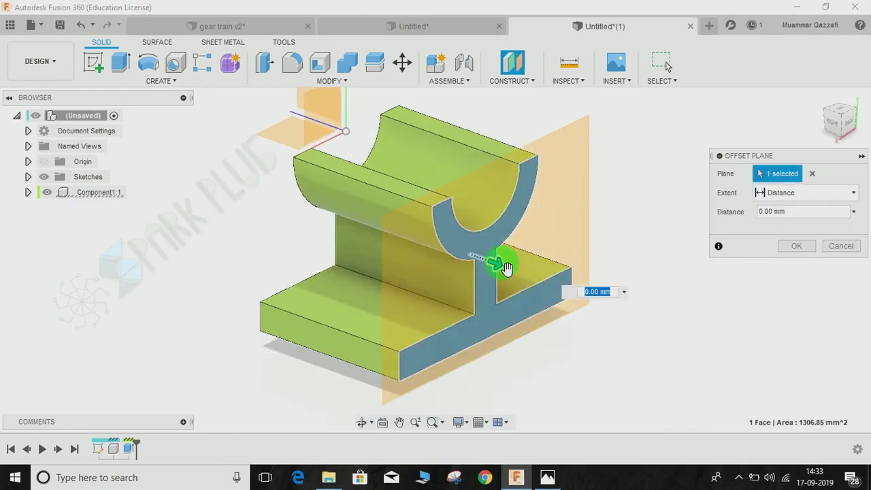
left_click_drag(507, 268, 467, 247)
middle_click_drag(428, 288, 585, 286, "shift")
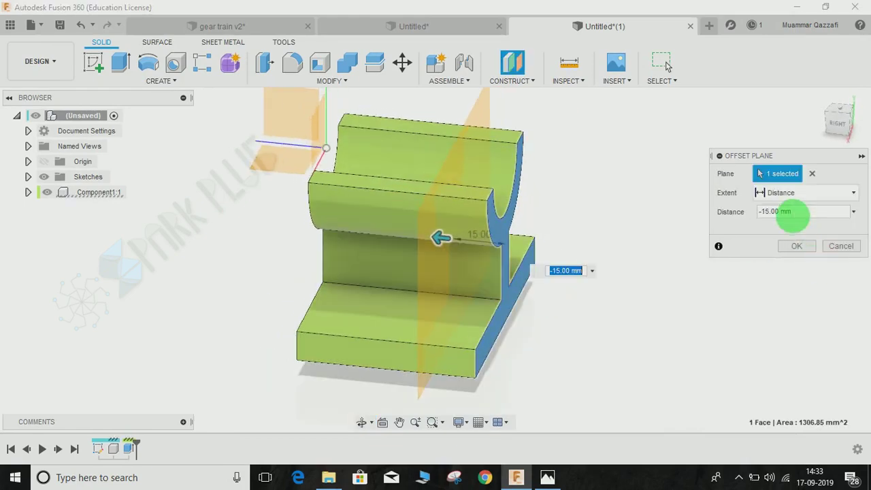
left_click(800, 216)
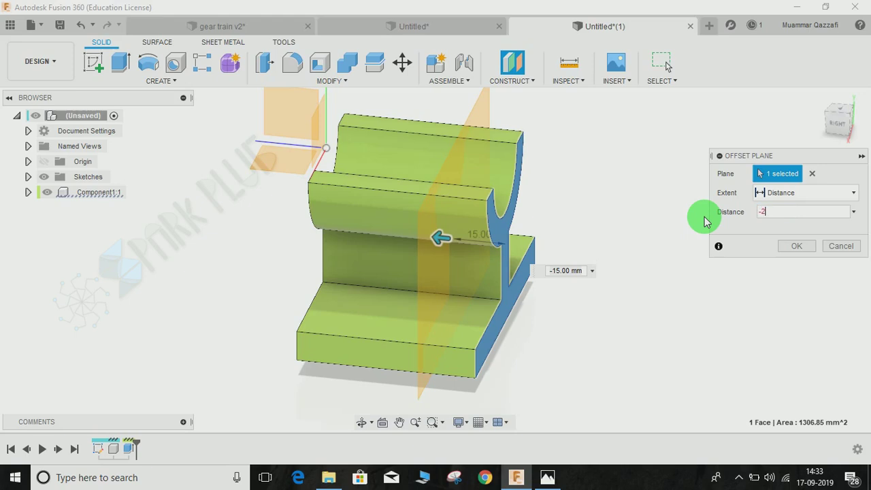
type("-22")
key("Return")
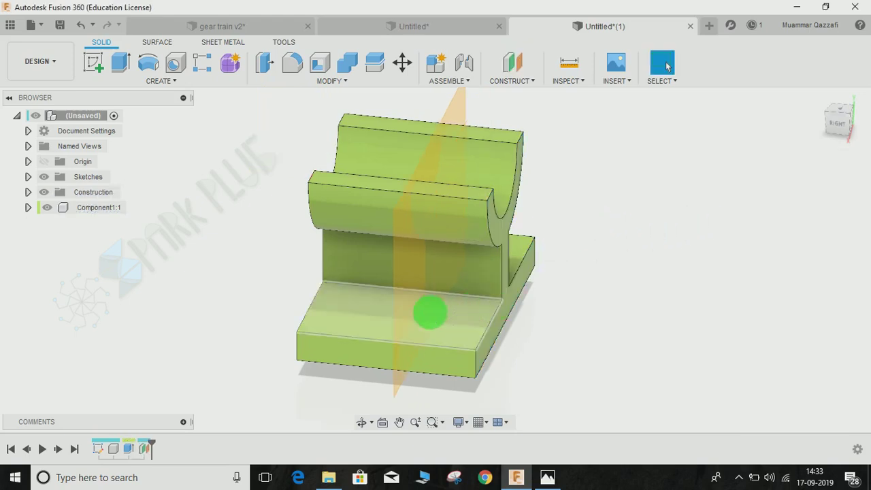
middle_click_drag(428, 311, 511, 304, "shift")
Step: Start a sketch on the offset plane and consult the reference drawing
left_click(94, 62)
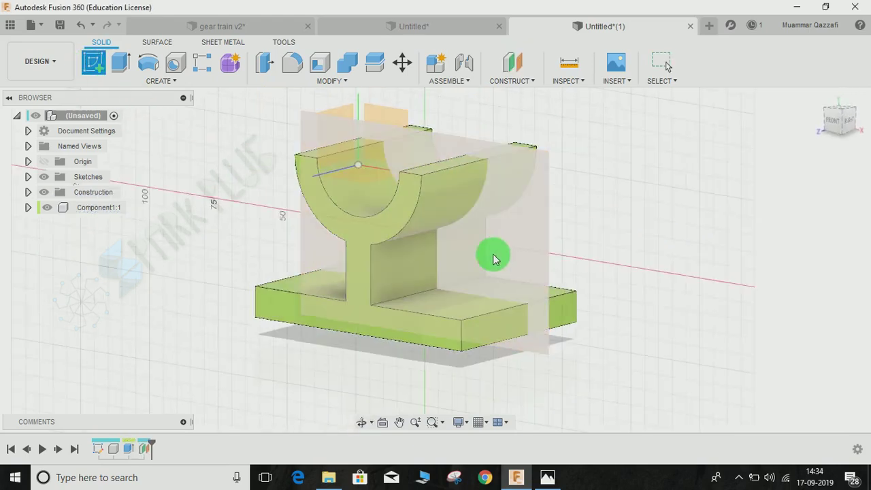
left_click(502, 253)
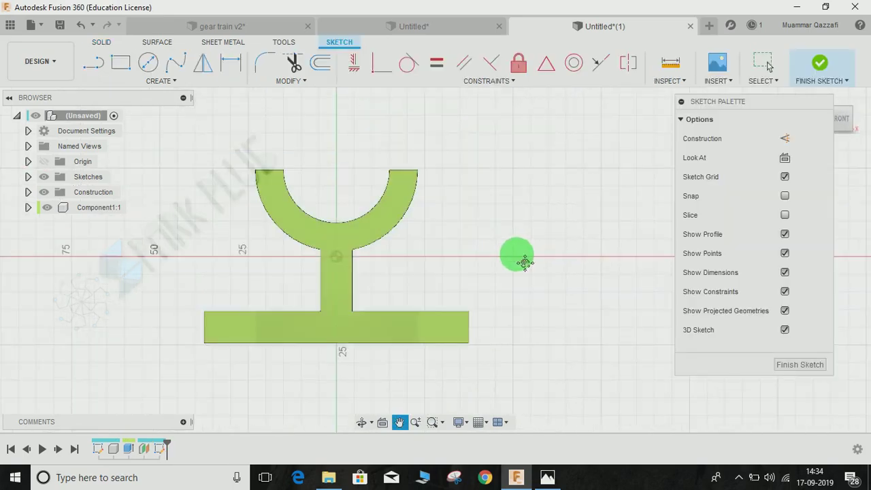
left_click(549, 481)
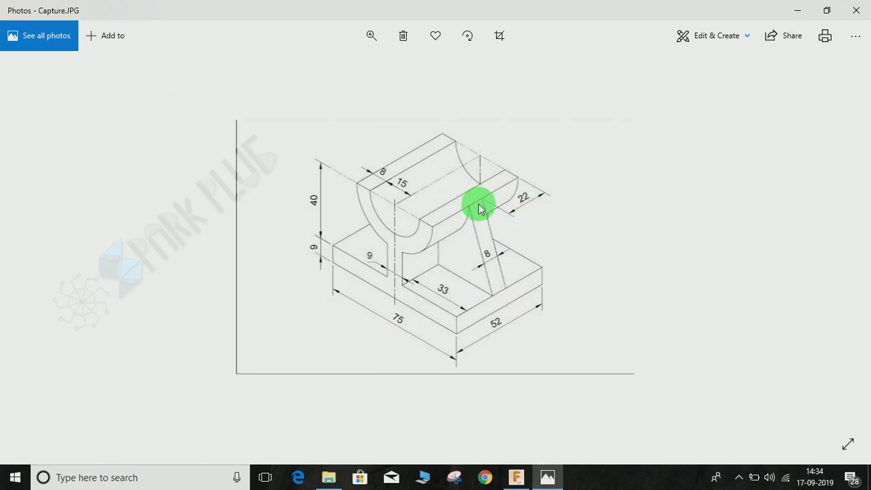
left_click(792, 7)
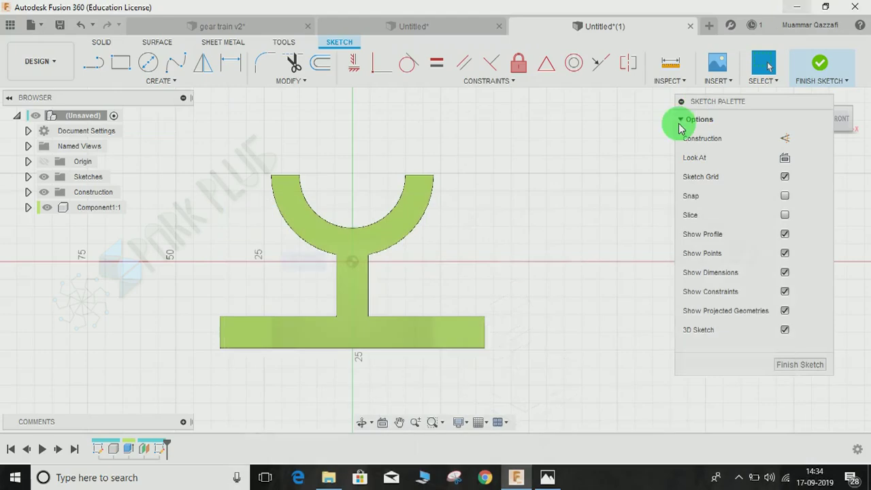
Step: Draw a slanted line from near the cradle's right tip to the base's right corner
key("l")
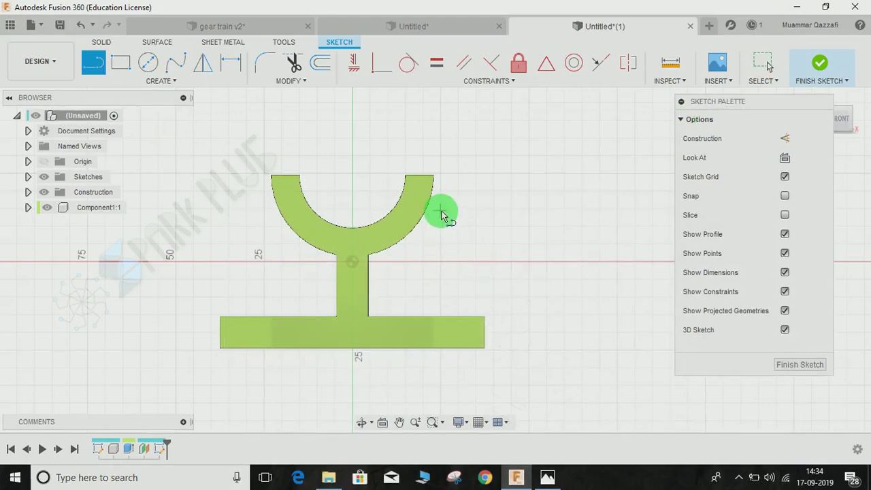
left_click(440, 212)
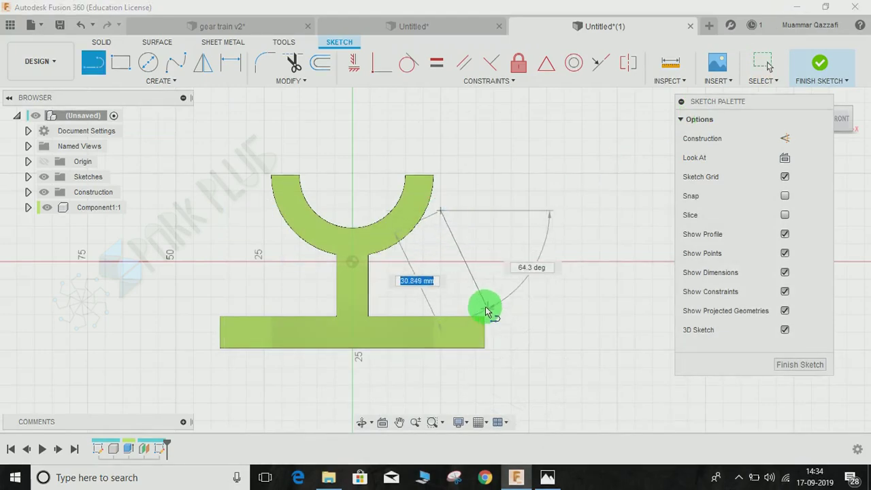
left_click(479, 300)
key("Escape")
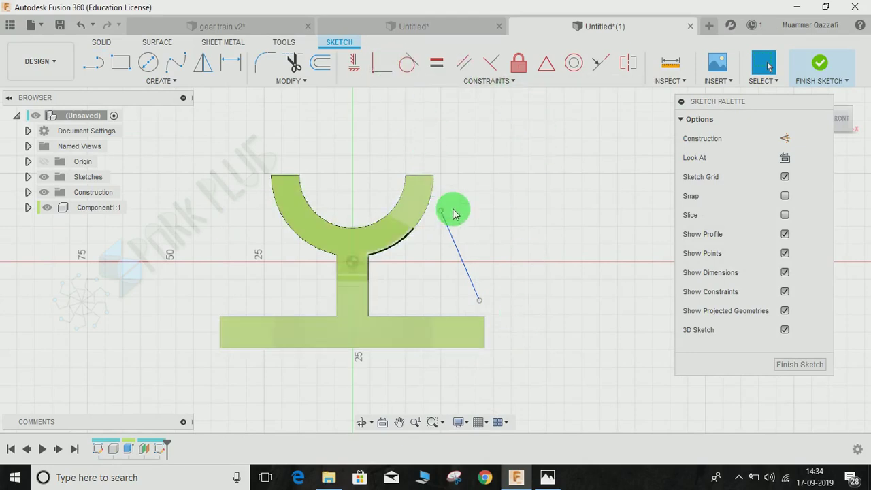
Step: Make the line's ends coincident with the cradle tip and the base's top-right corner
left_click(385, 66)
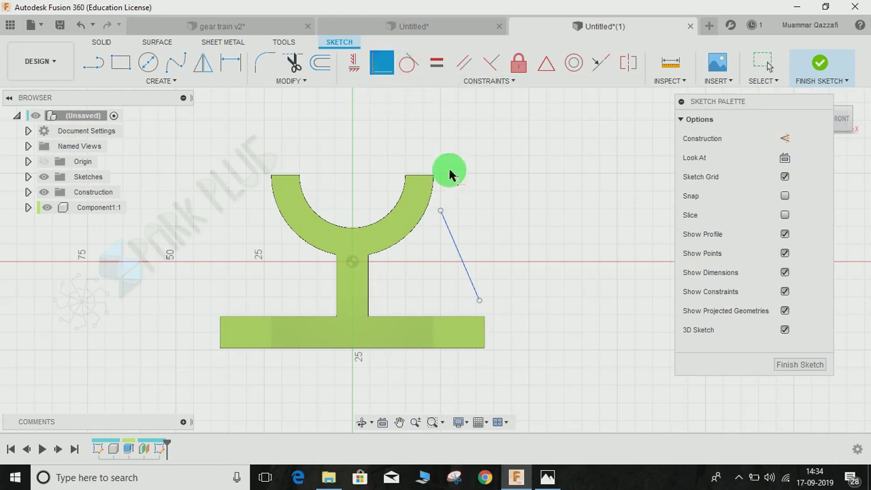
left_click(441, 215)
left_click(435, 178)
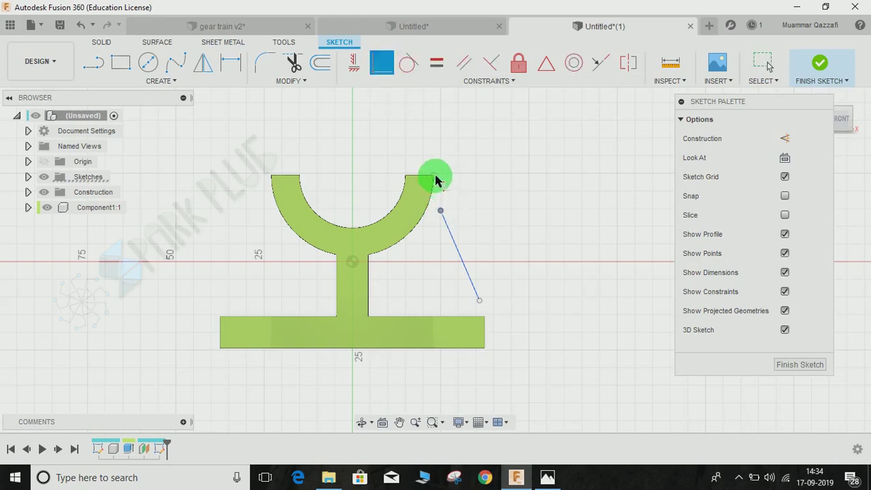
left_click(486, 317)
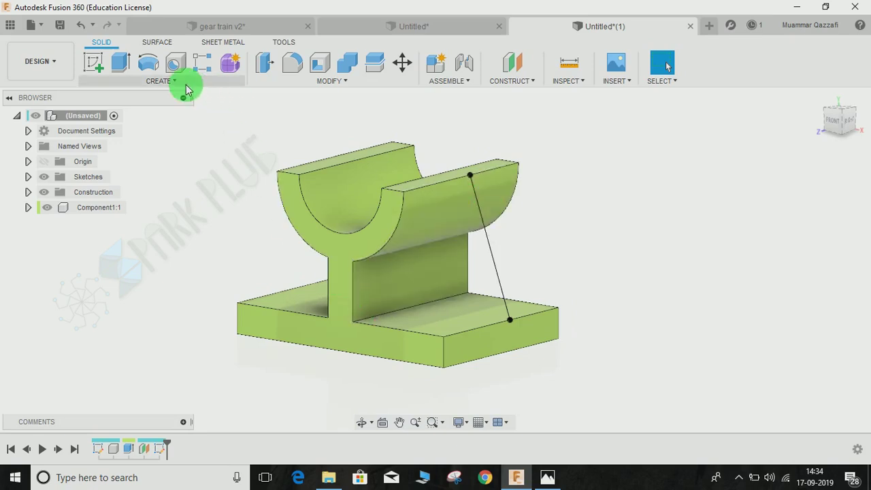
Step: Start a rib along the slanted sketch line with one-direction thickness
left_click(338, 81)
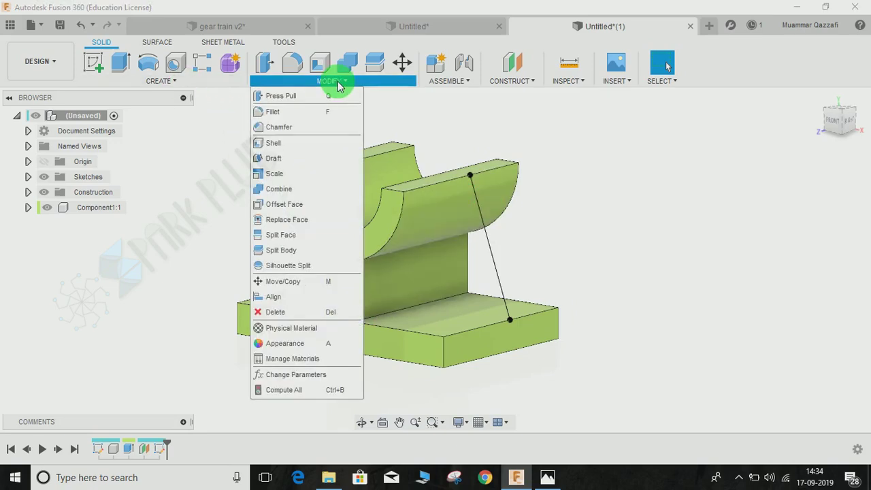
left_click(184, 80)
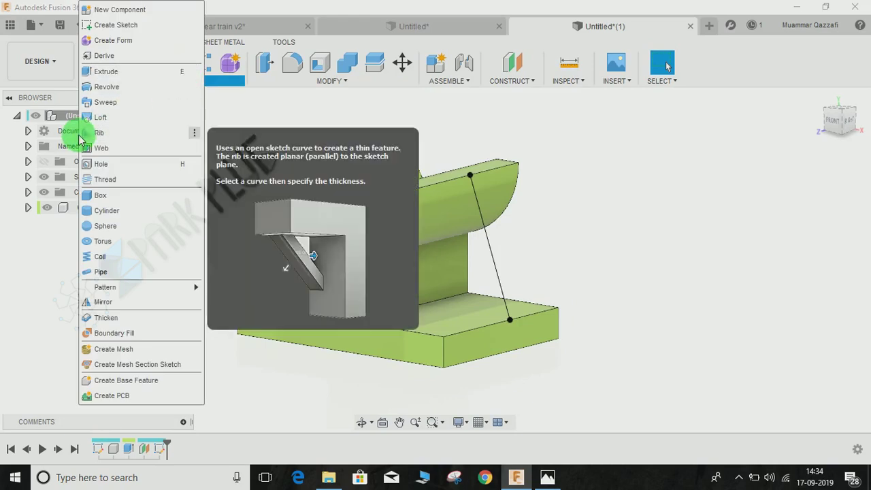
left_click(95, 133)
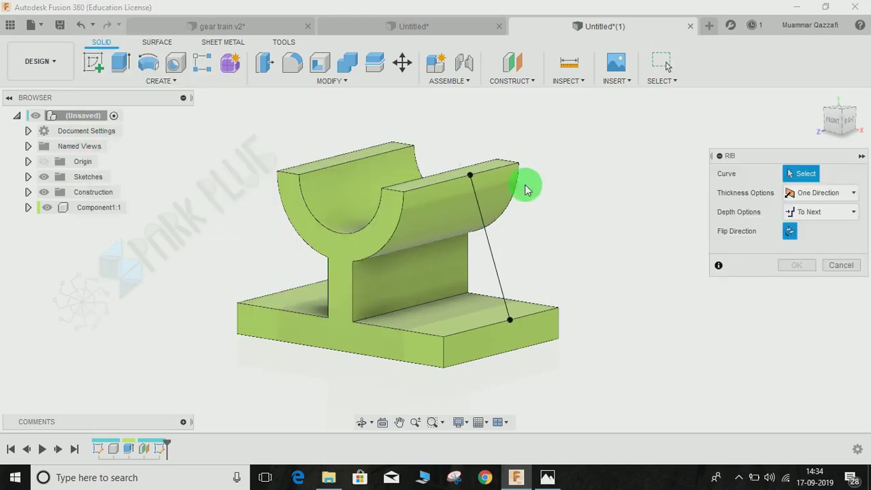
left_click(494, 247)
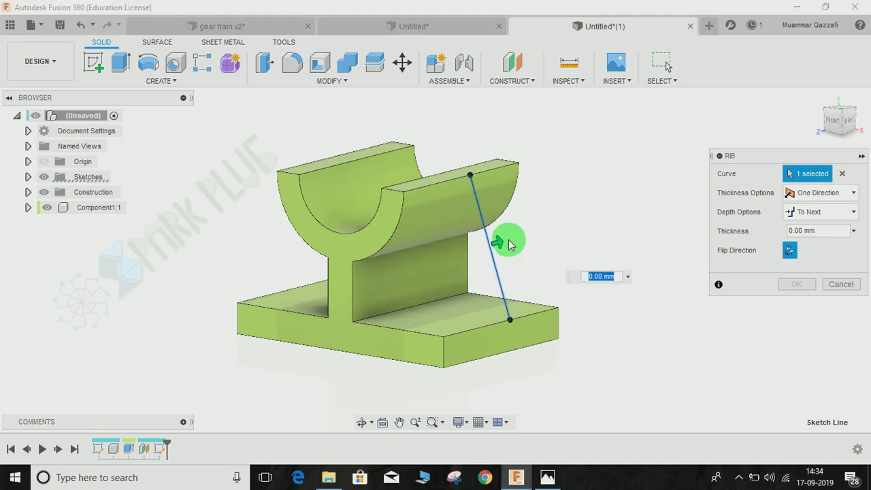
left_click(820, 194)
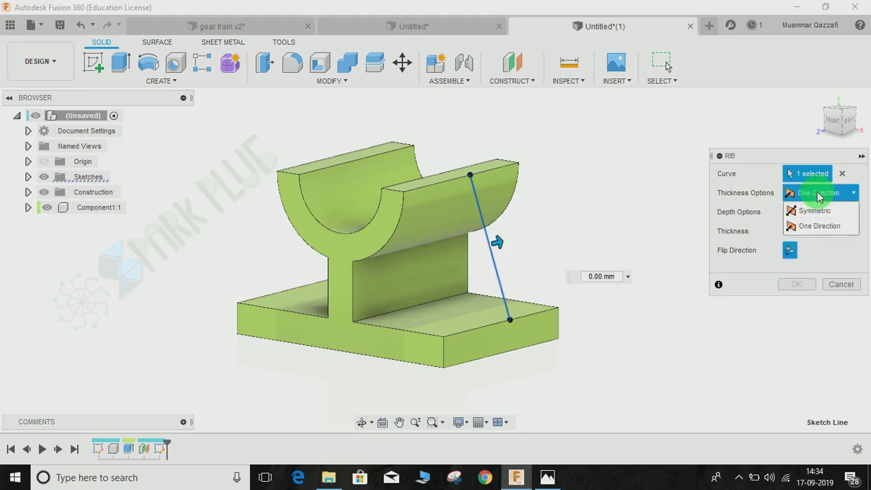
left_click(819, 195)
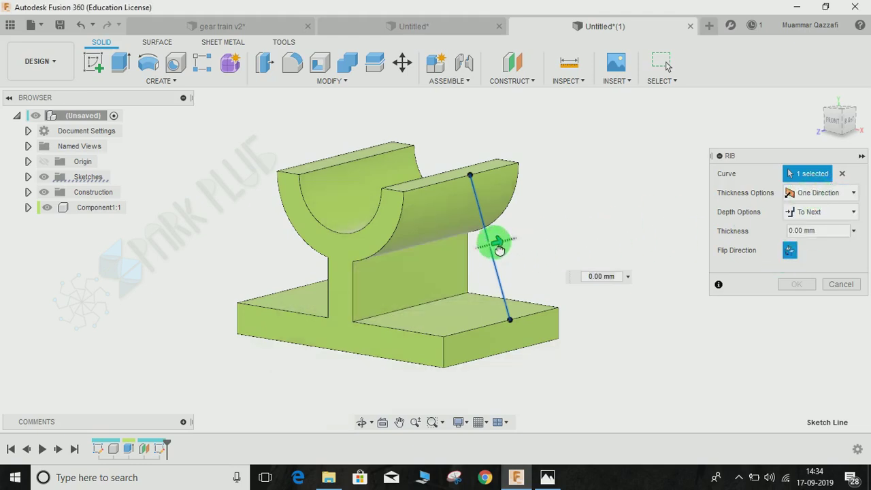
left_click_drag(496, 247, 494, 253)
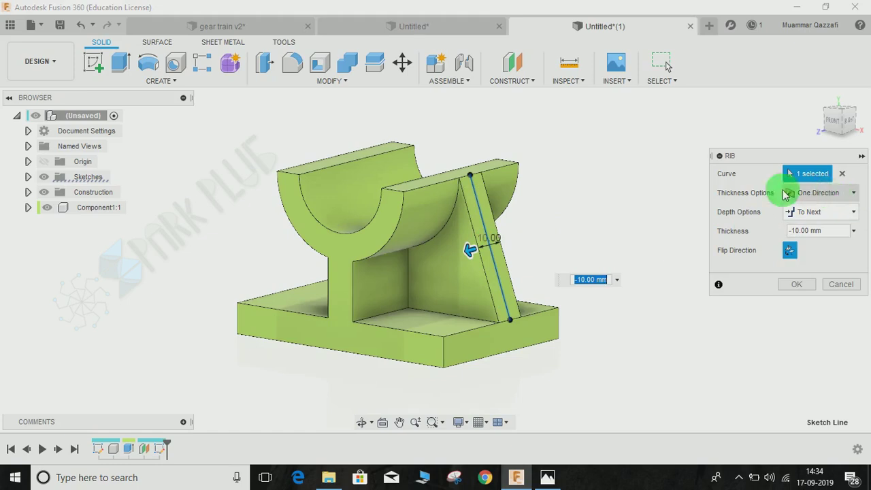
middle_click_drag(584, 191, 529, 210, "shift")
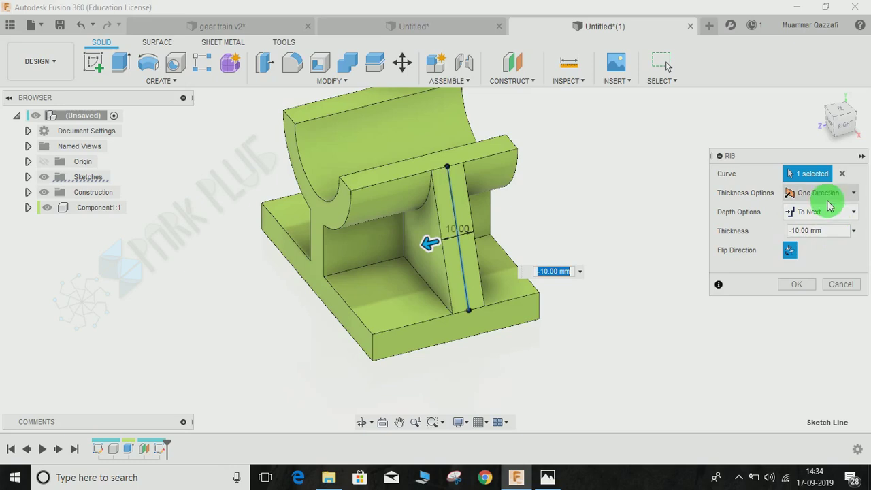
Step: Set the rib thickness to 8 mm, flip its side, and confirm the rib
left_click(830, 197)
left_click(822, 210)
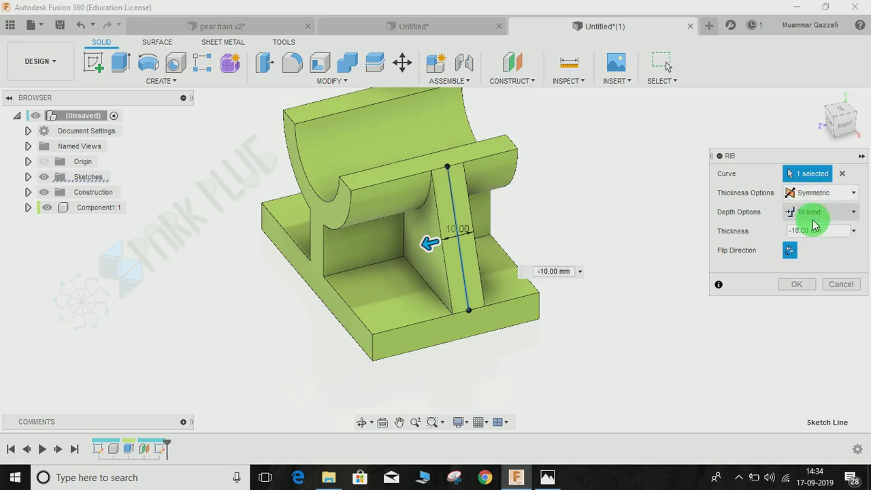
left_click(819, 198)
left_click(816, 225)
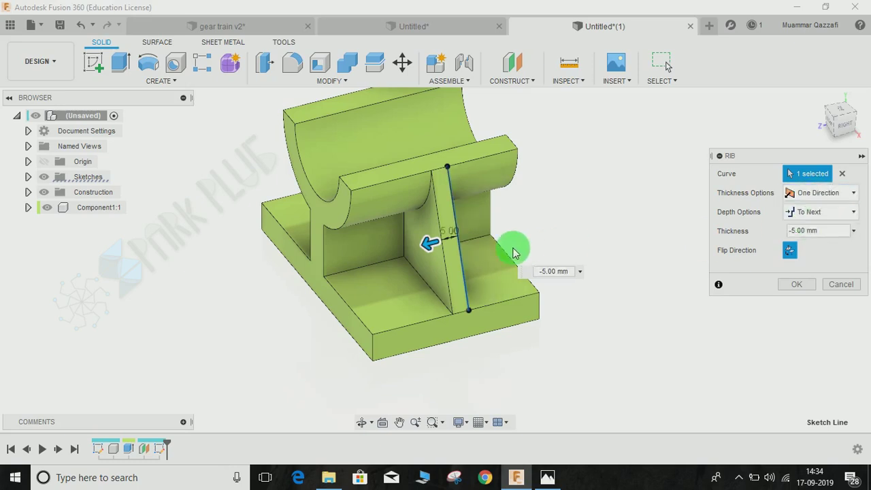
left_click(547, 478)
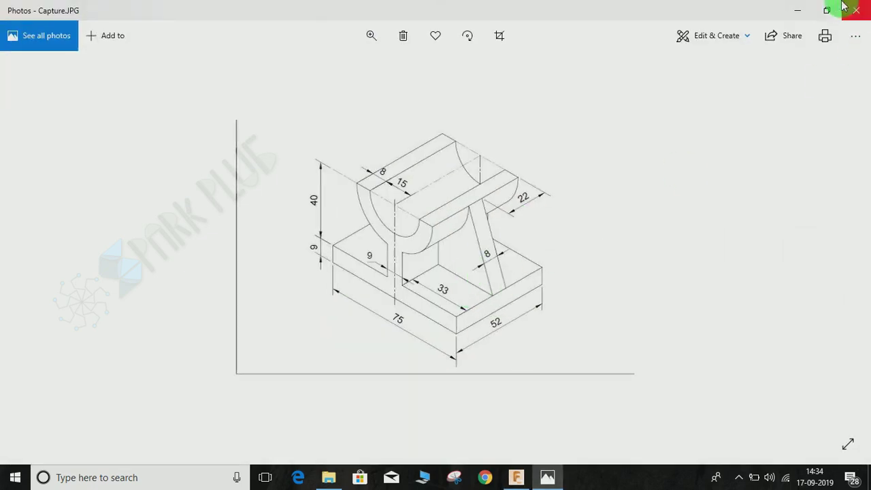
left_click(548, 476)
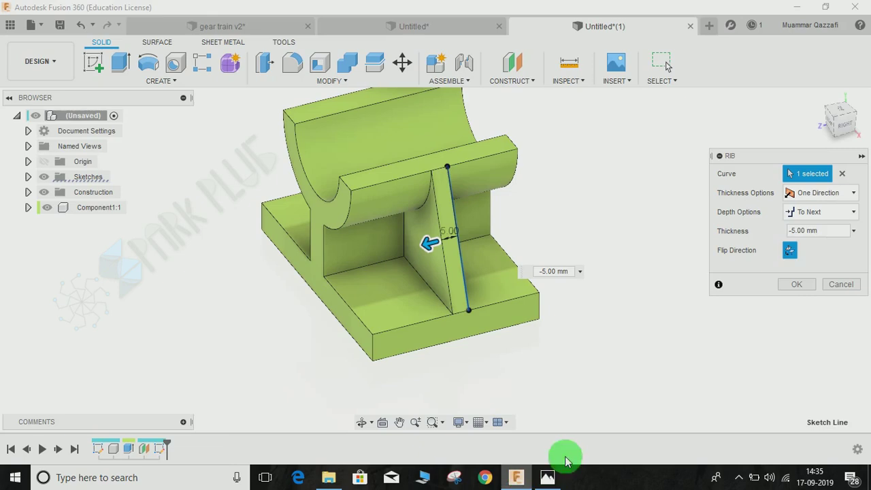
left_click(822, 230)
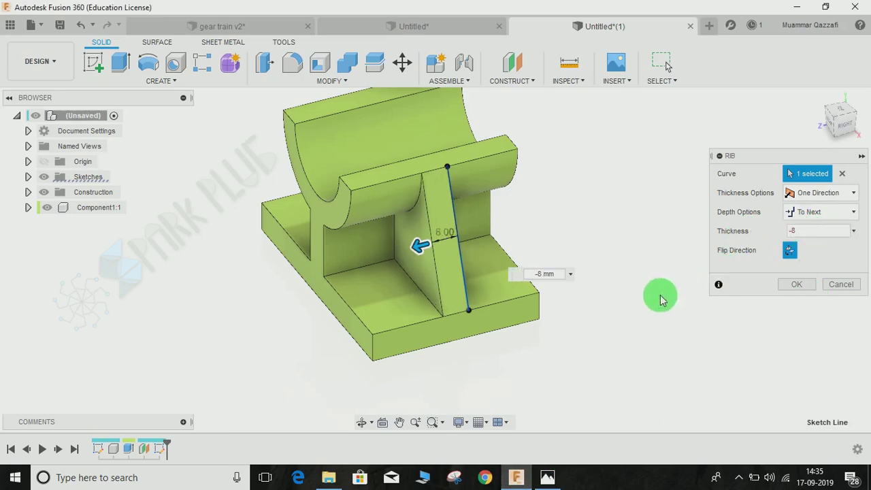
left_click(792, 250)
left_click(791, 250)
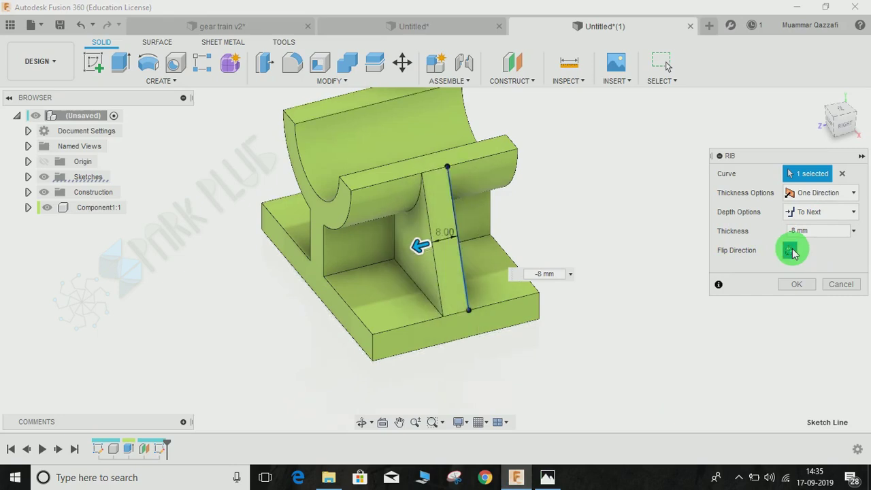
left_click(807, 284)
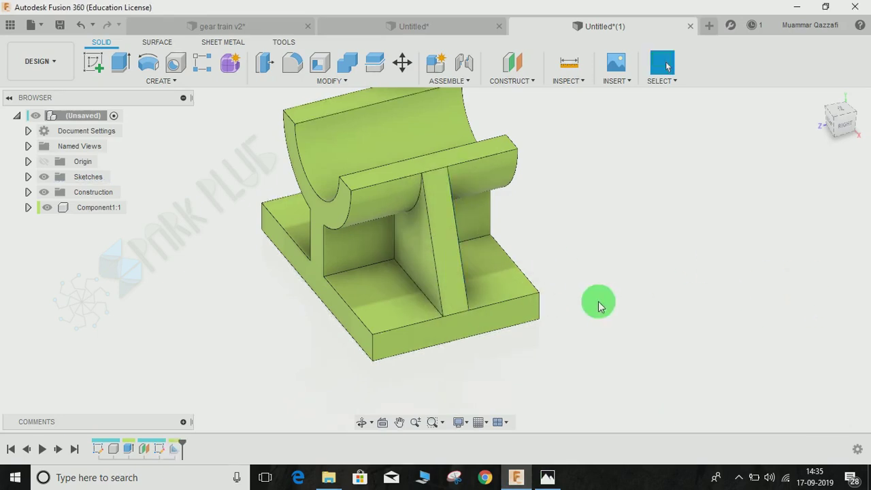
Step: Expand the Construction folder and toggle Plane1's visibility on, then off
middle_click_drag(525, 301, 559, 219, "shift")
left_click(313, 194)
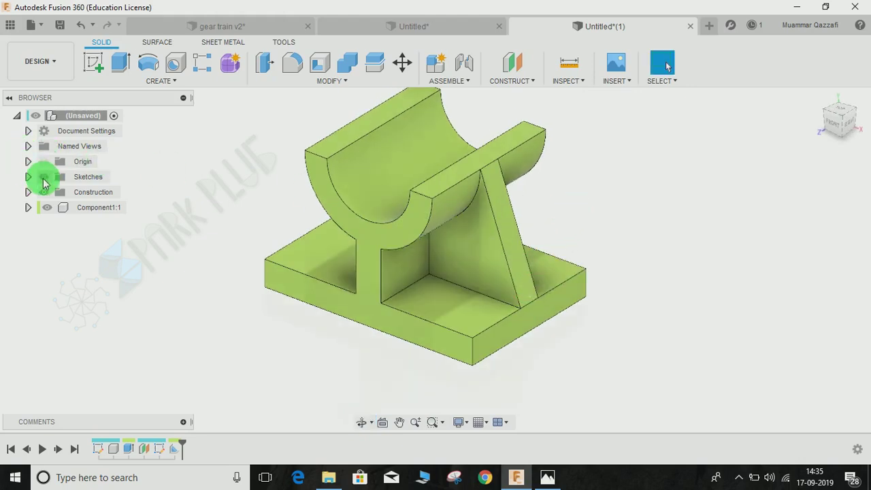
left_click(28, 193)
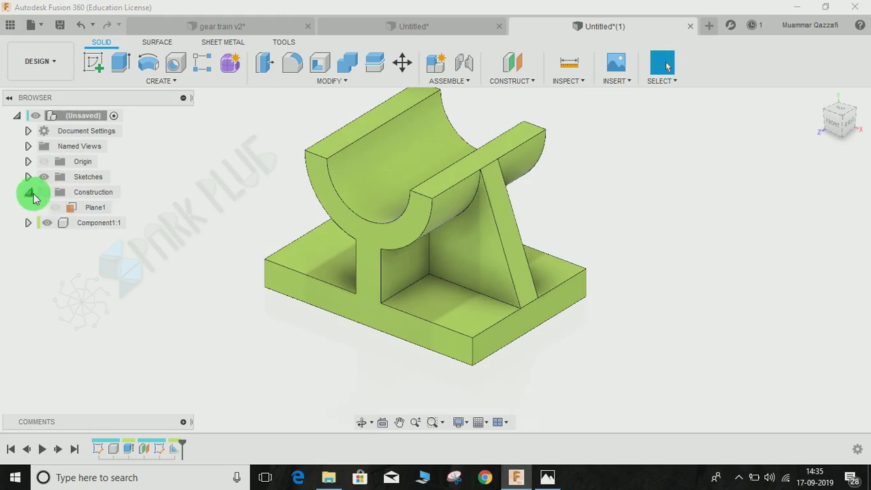
left_click(55, 208)
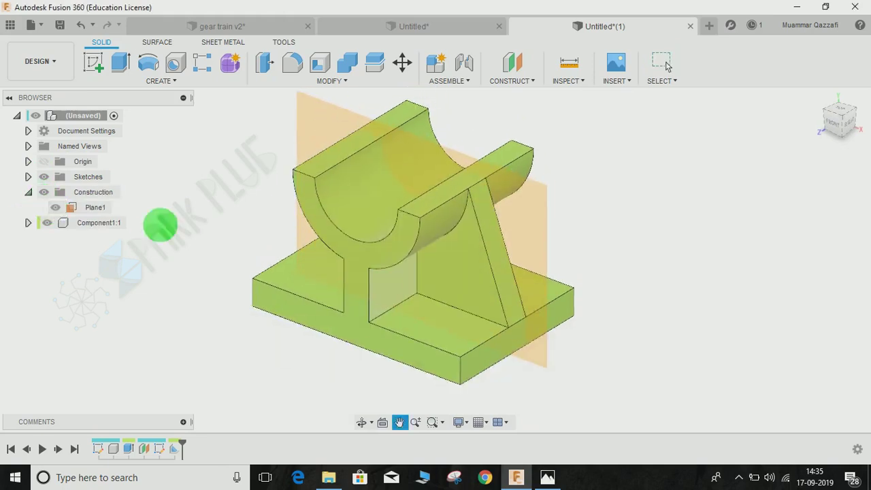
left_click(56, 207)
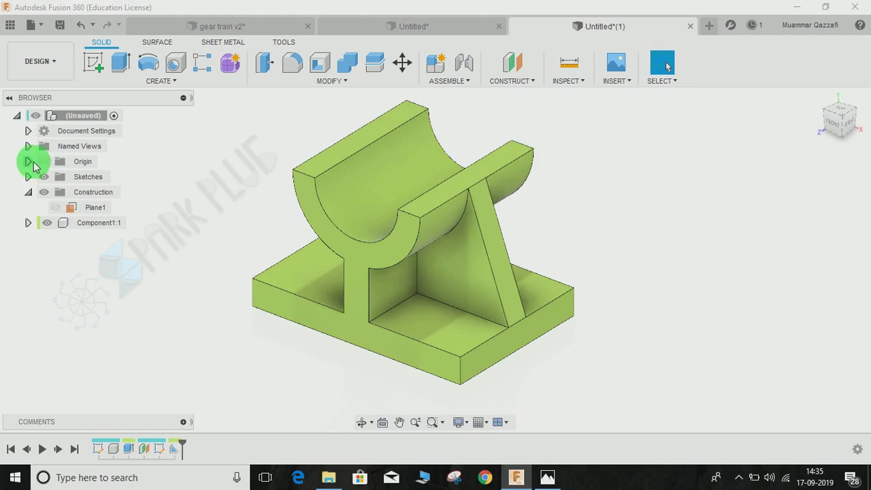
middle_click_drag(492, 249, 360, 204, "shift")
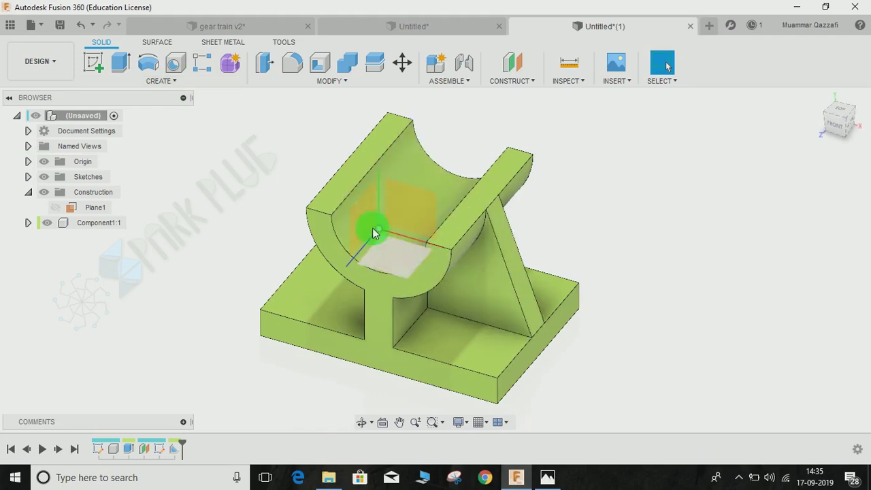
Step: Mirror the rib across the vertical origin plane
left_click(169, 81)
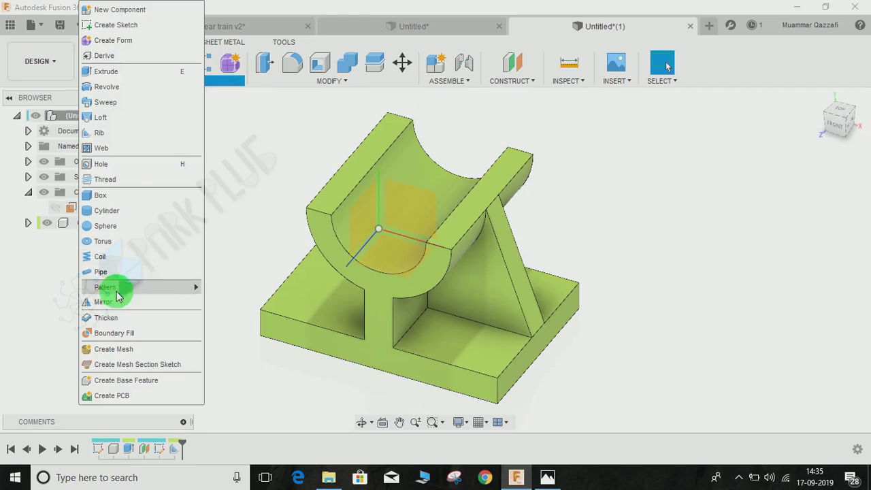
left_click(111, 303)
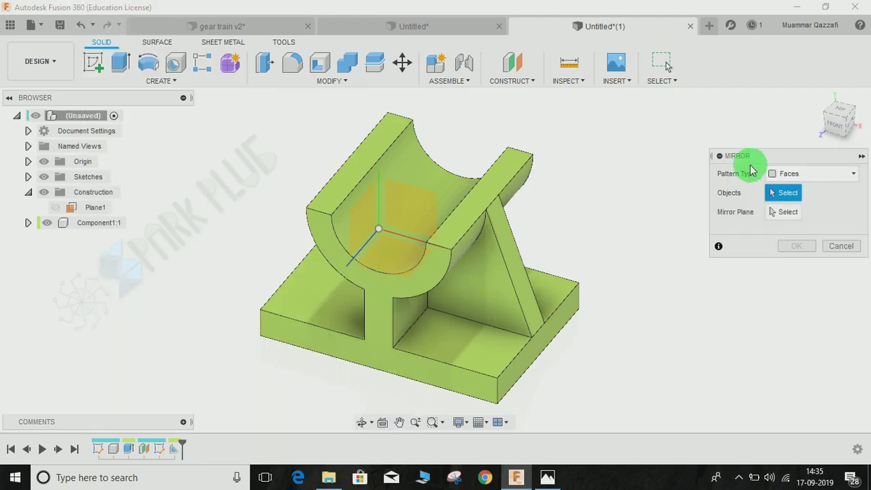
left_click(176, 450)
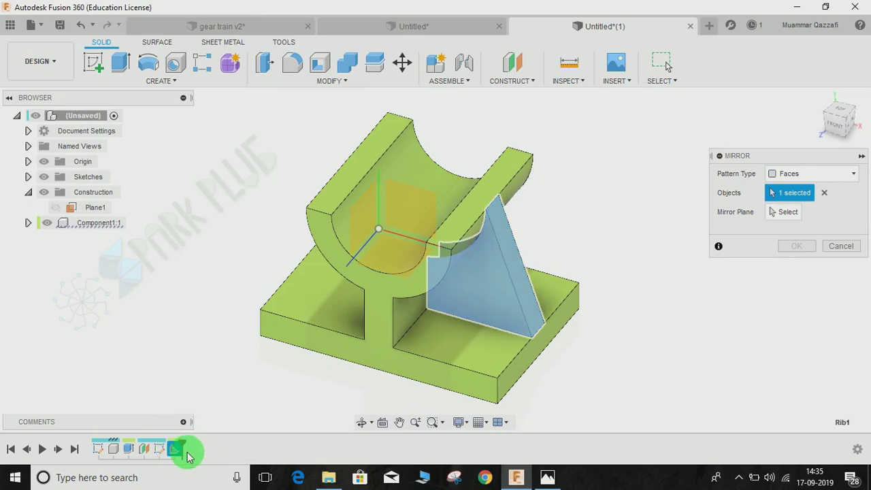
left_click(783, 212)
left_click(368, 227)
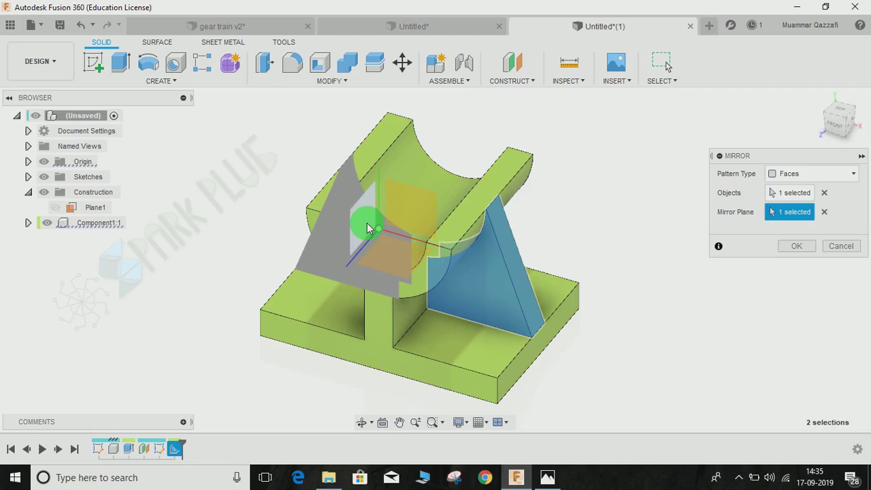
left_click(795, 246)
middle_click_drag(637, 262, 421, 267)
middle_click_drag(398, 316, 359, 344, "shift")
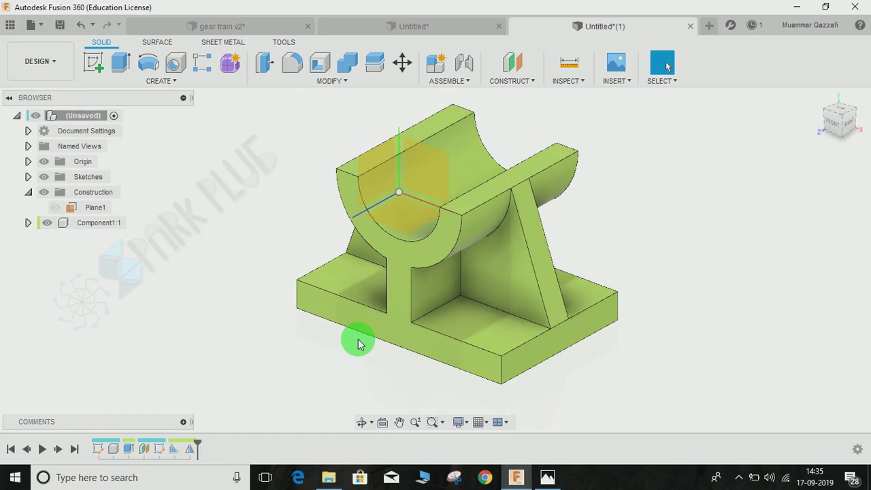
middle_click_drag(358, 344, 363, 358, "shift")
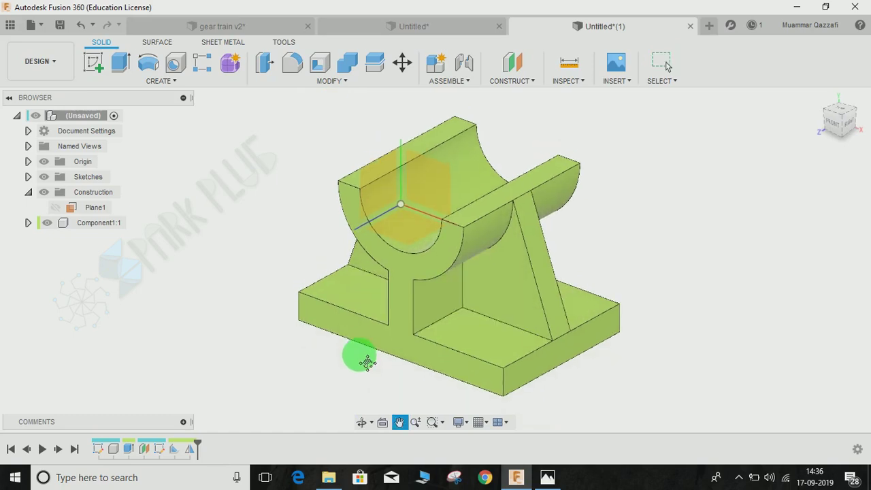